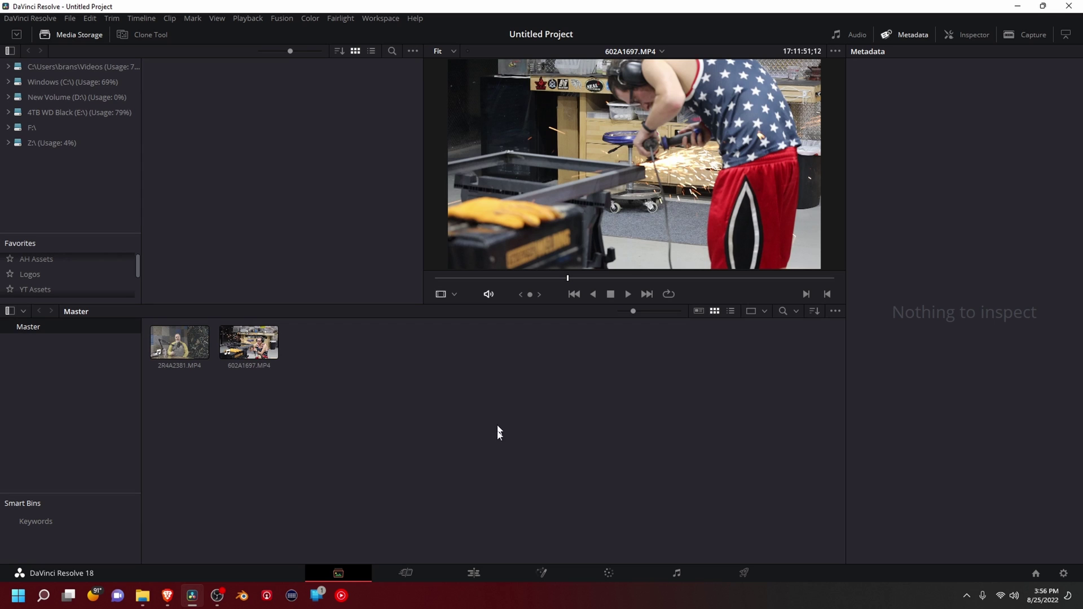
Step: Compare the metadata of 2R4A2381.MP4 and 602A1697.MP4, confirming 1920x1080 at 59.940 fps
click(251, 344)
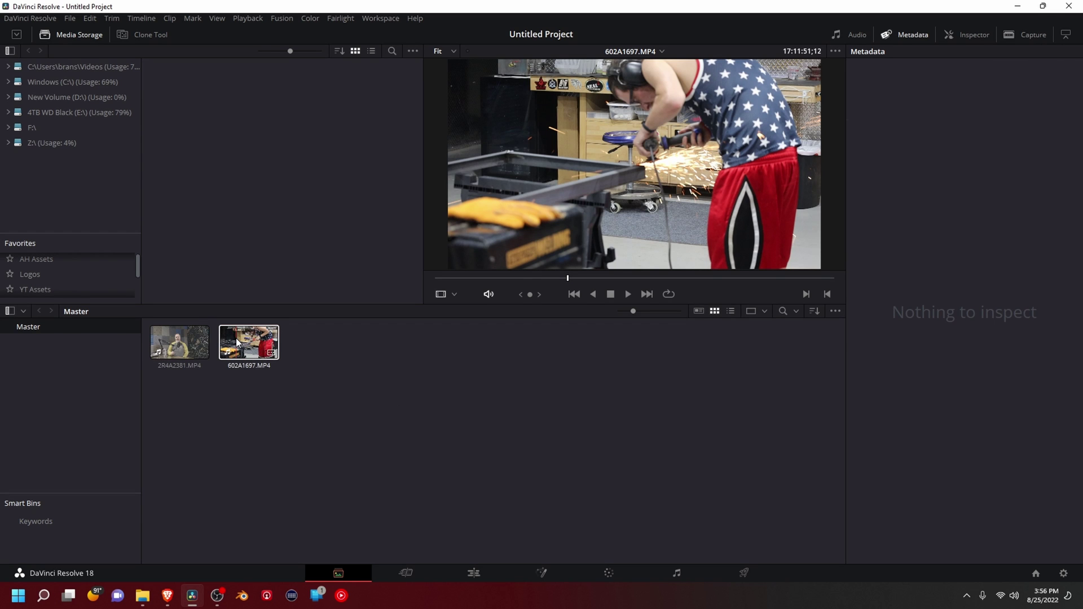
click(183, 337)
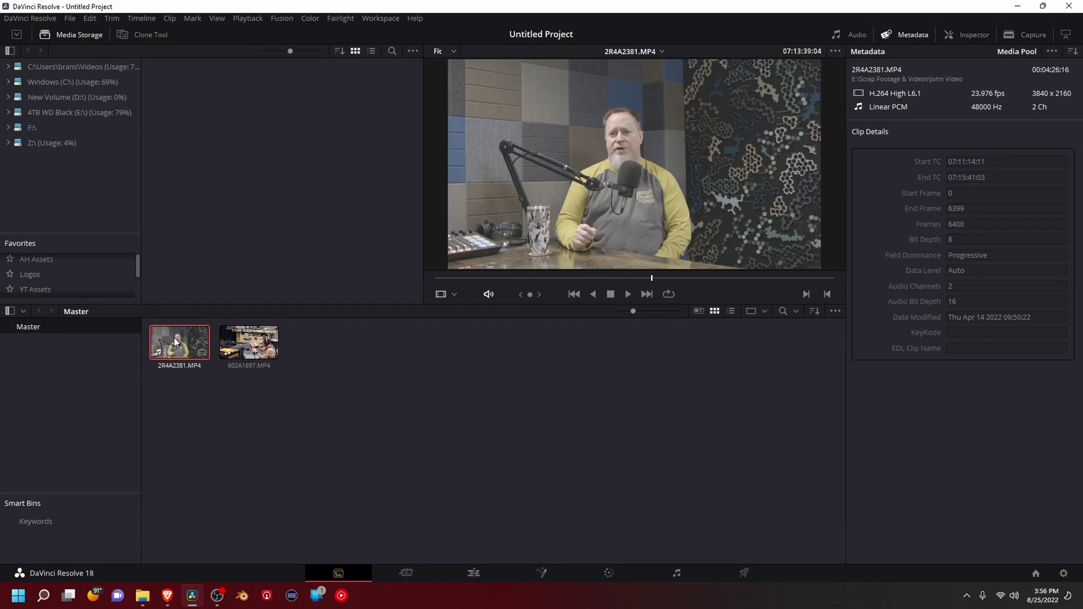
click(267, 346)
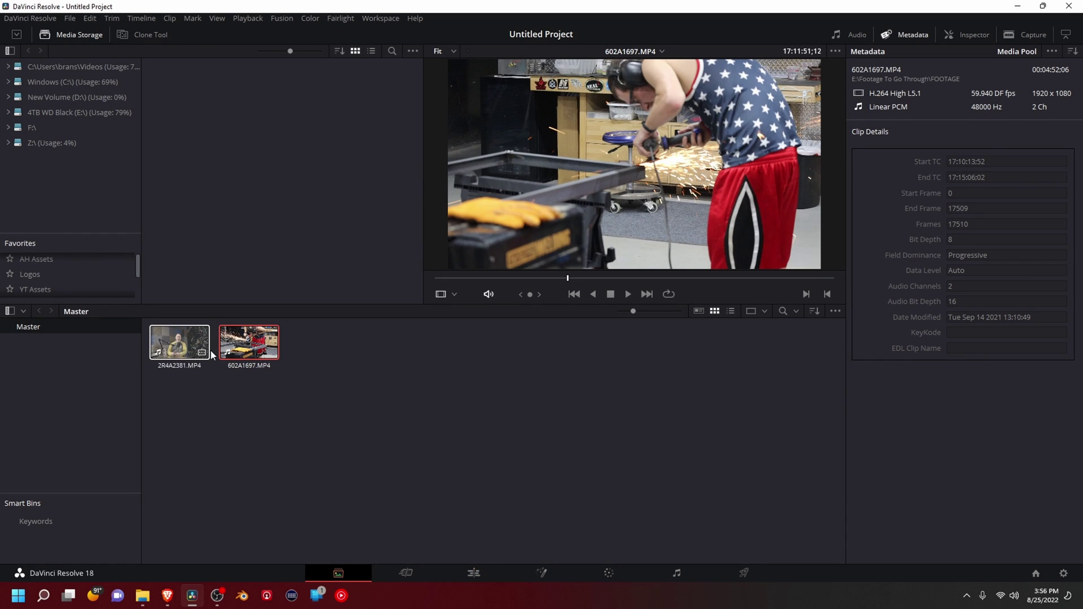
Step: On the Edit page, put both clips onto a new Timeline 1
click(485, 569)
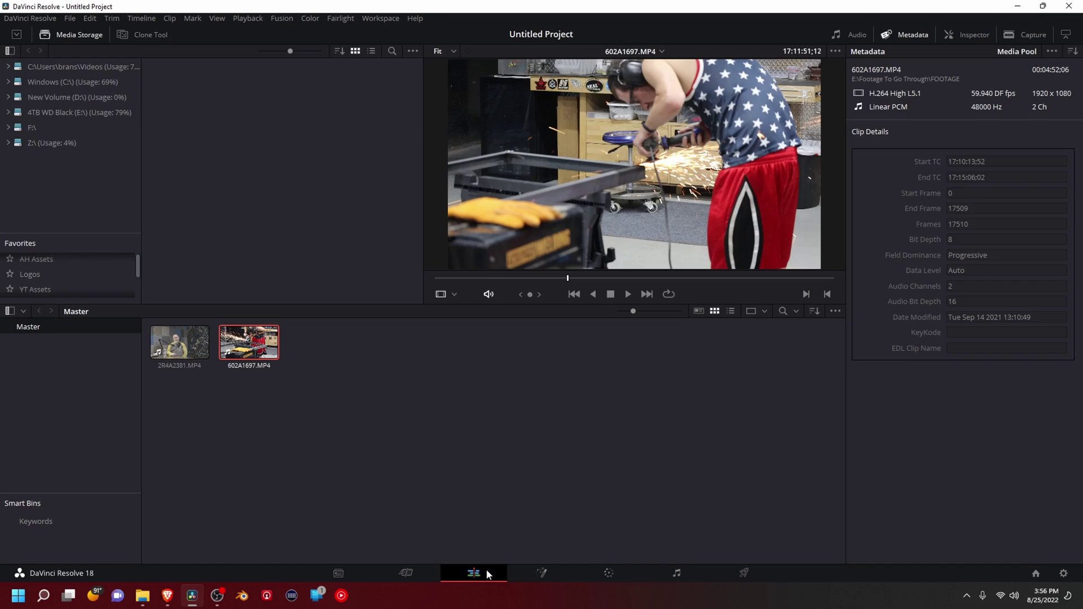
drag(198, 154, 367, 458)
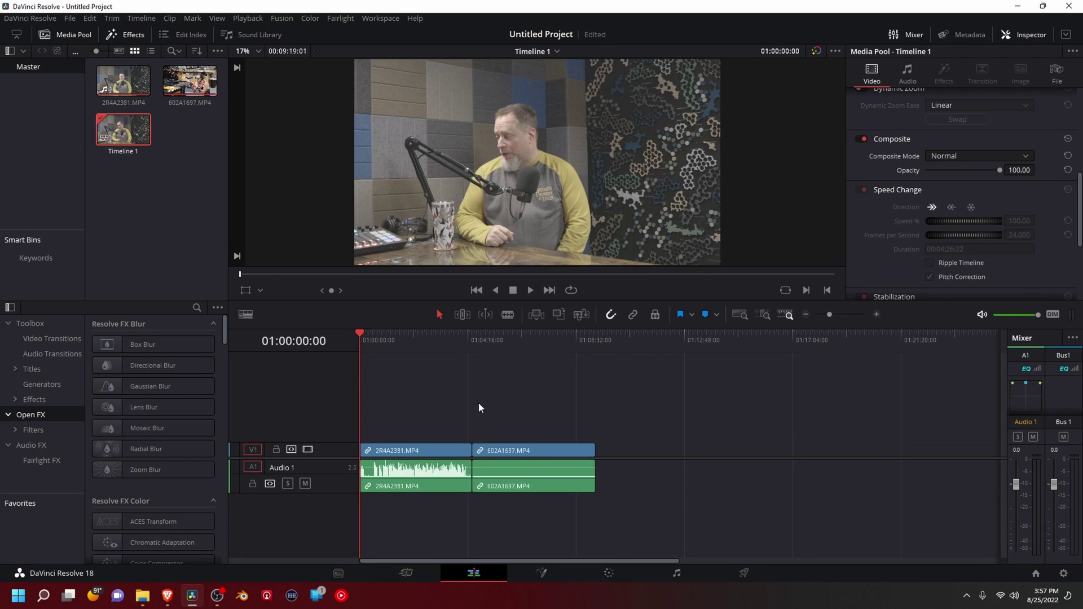
drag(399, 343, 410, 361)
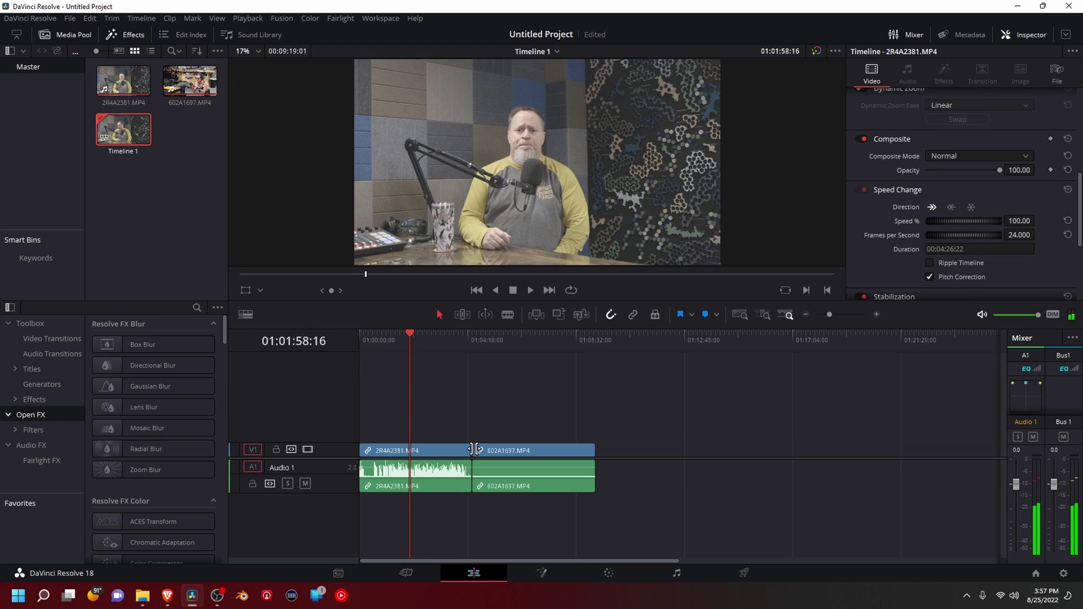
Step: Turn on the equalizer for 2R4A2381's A1 audio with the low-cut and high-cut bands enabled
click(435, 472)
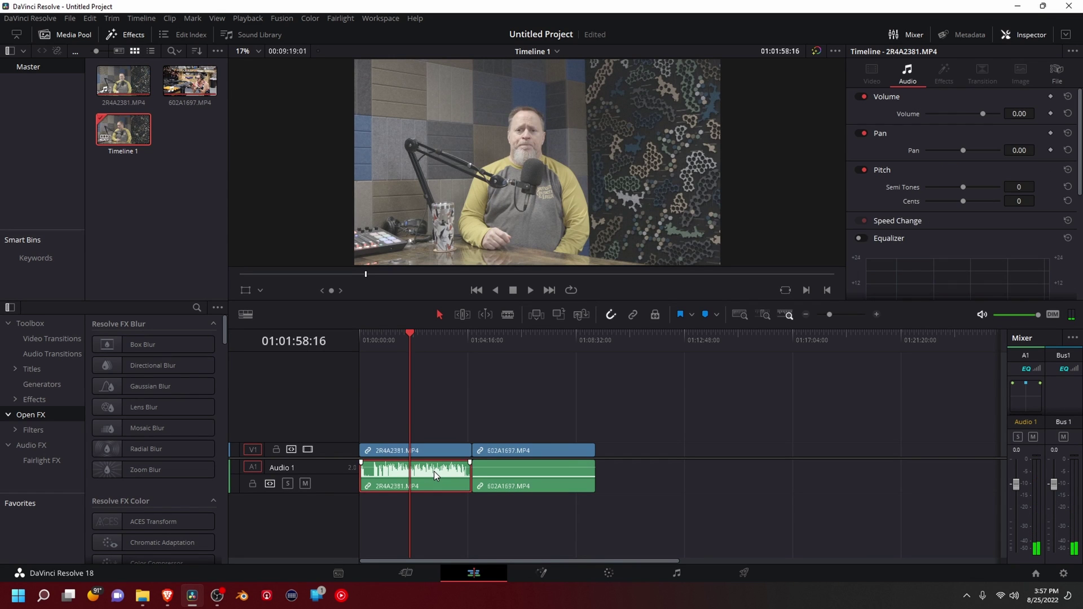
scroll(896, 197, down, 1)
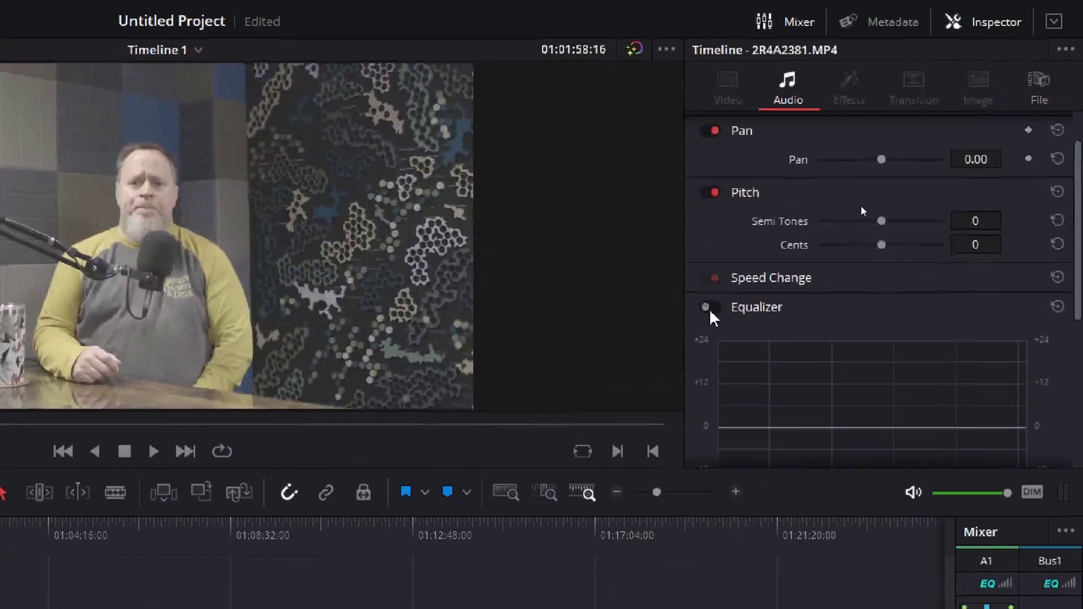
click(860, 204)
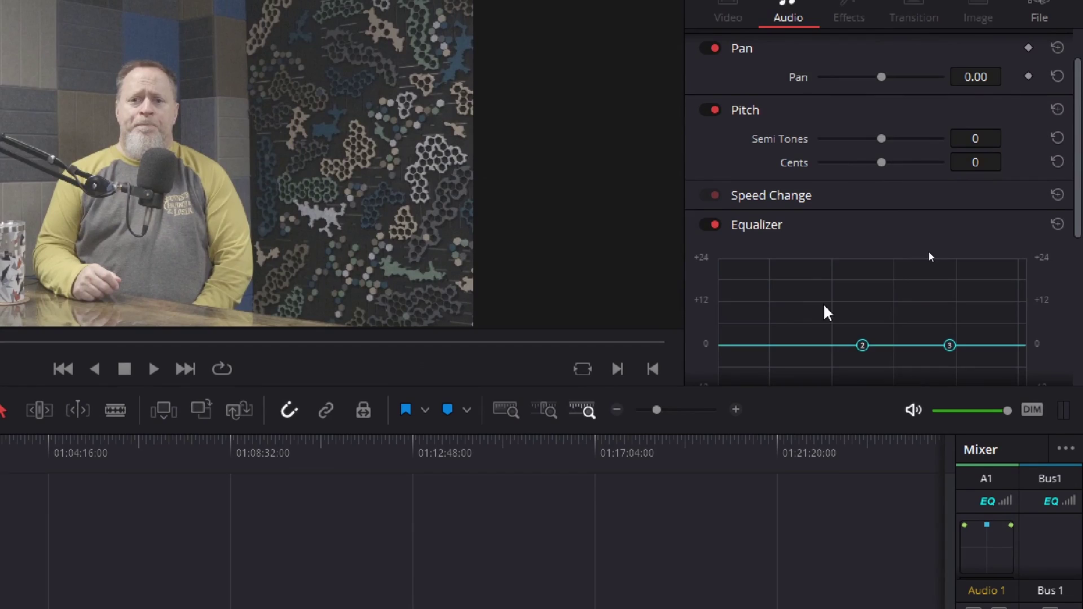
scroll(925, 187, down, 4)
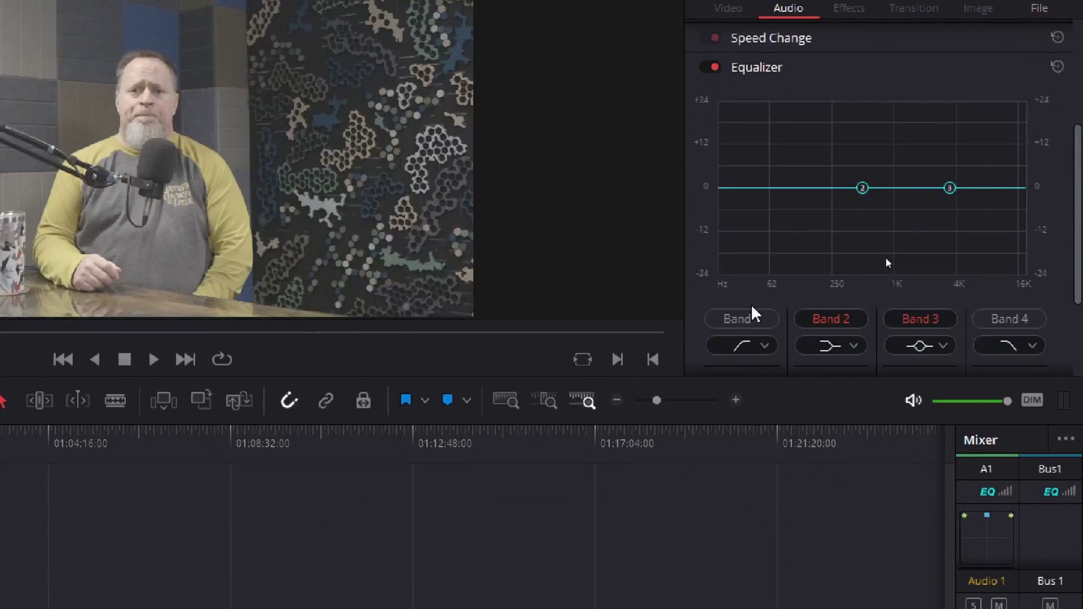
click(744, 393)
click(987, 407)
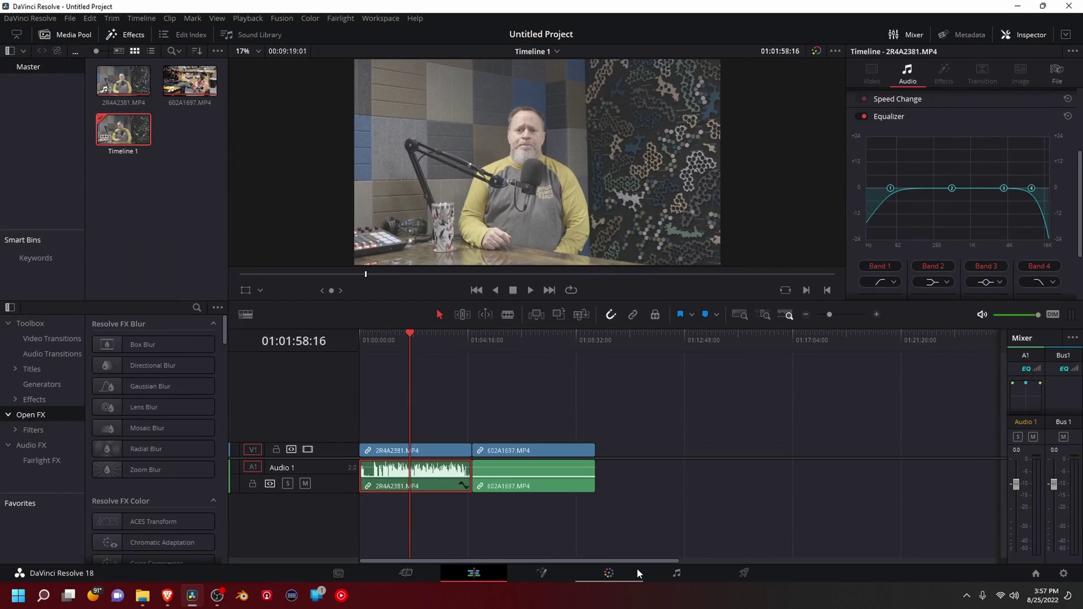
Step: Grade 2R4A2381 with Lift at -0.03 and Gain at 1.12
click(637, 569)
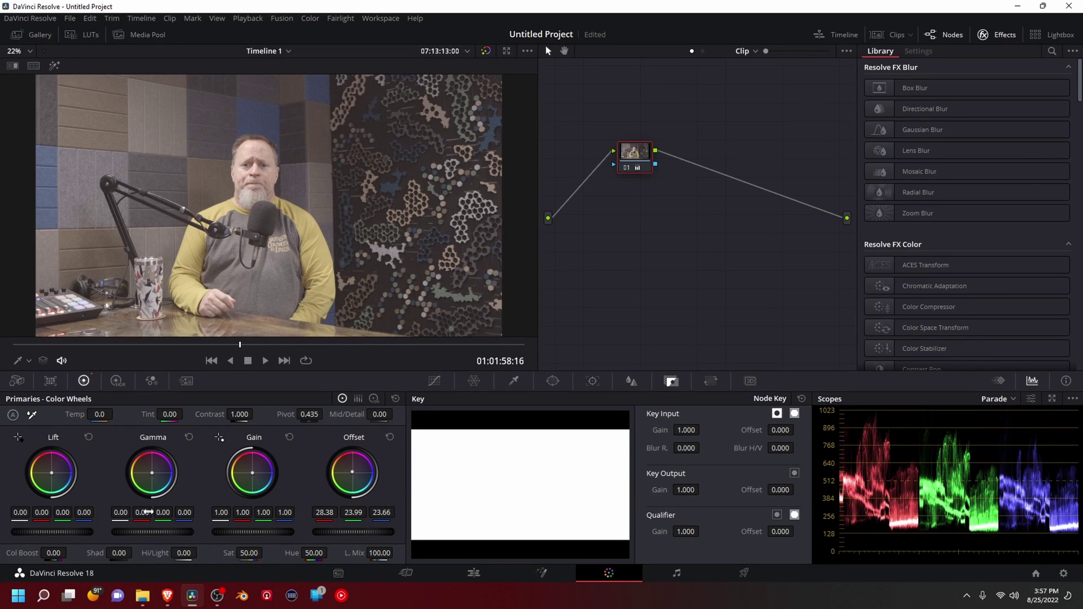
drag(64, 536, 53, 536)
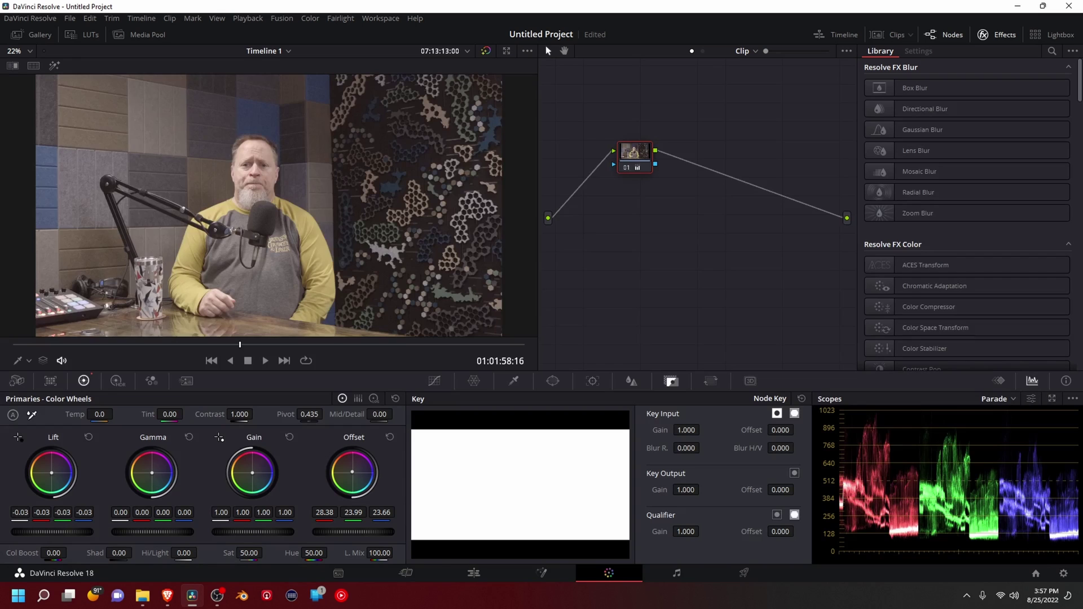
drag(248, 532, 260, 532)
click(472, 579)
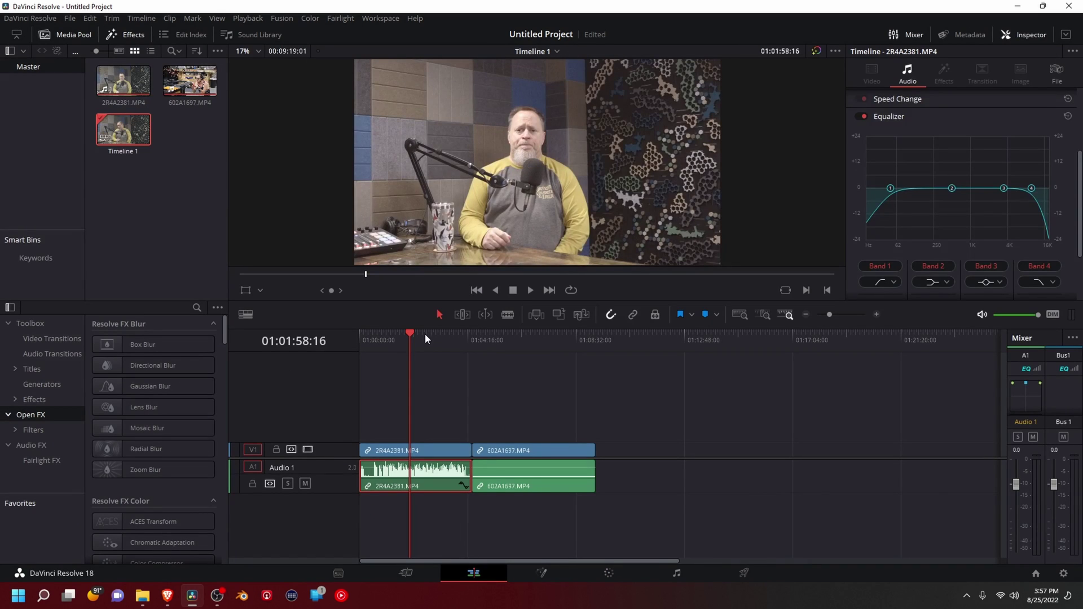
Step: Grade the 602A1697 welding clip with Lift at -0.02 and a slight Gain increase
click(532, 341)
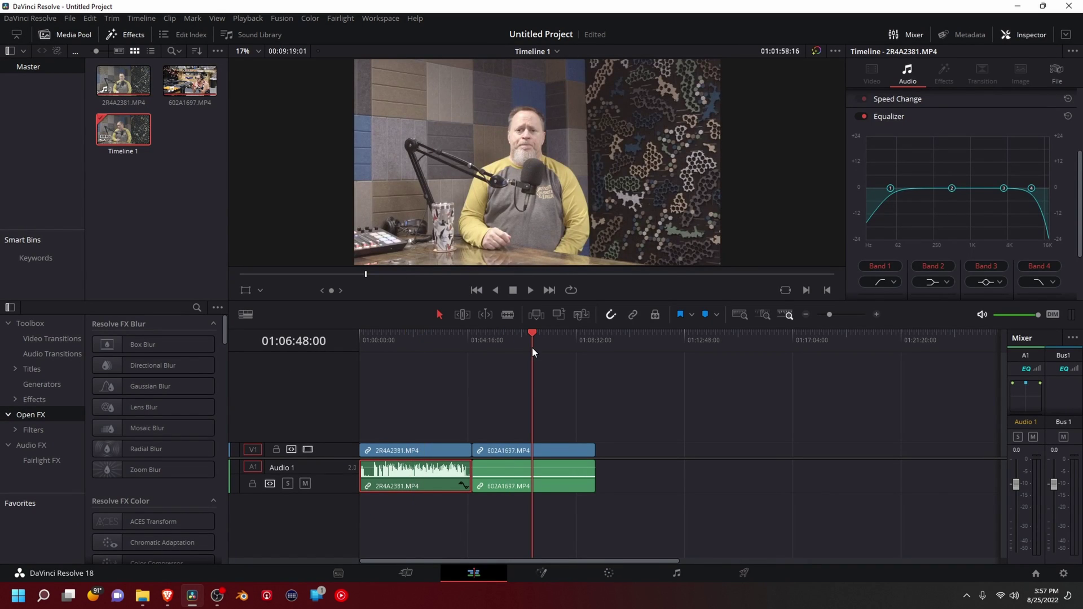
click(546, 450)
click(607, 574)
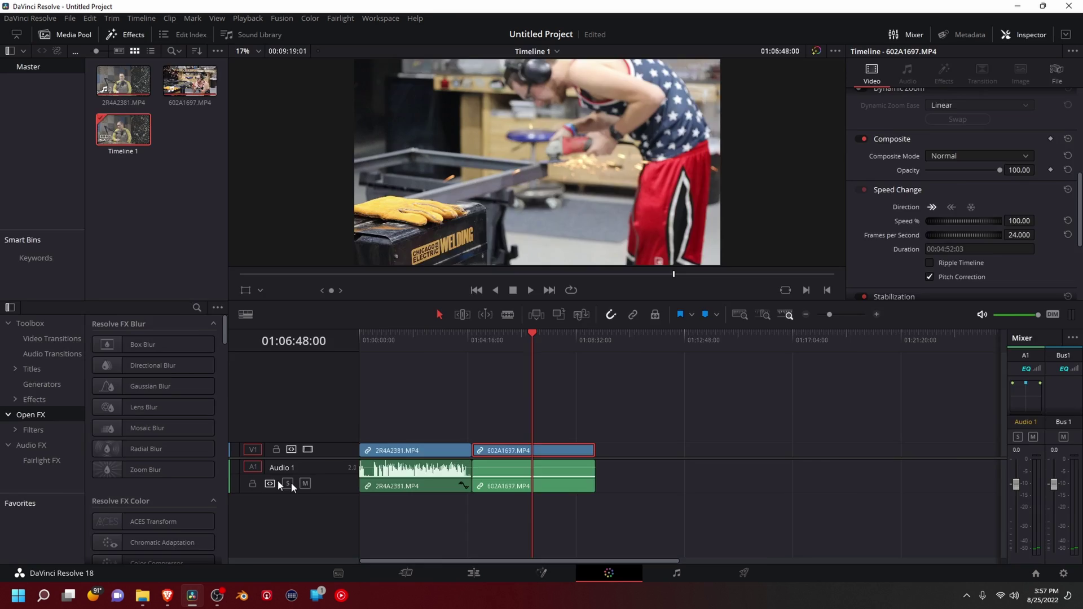
drag(54, 532, 50, 533)
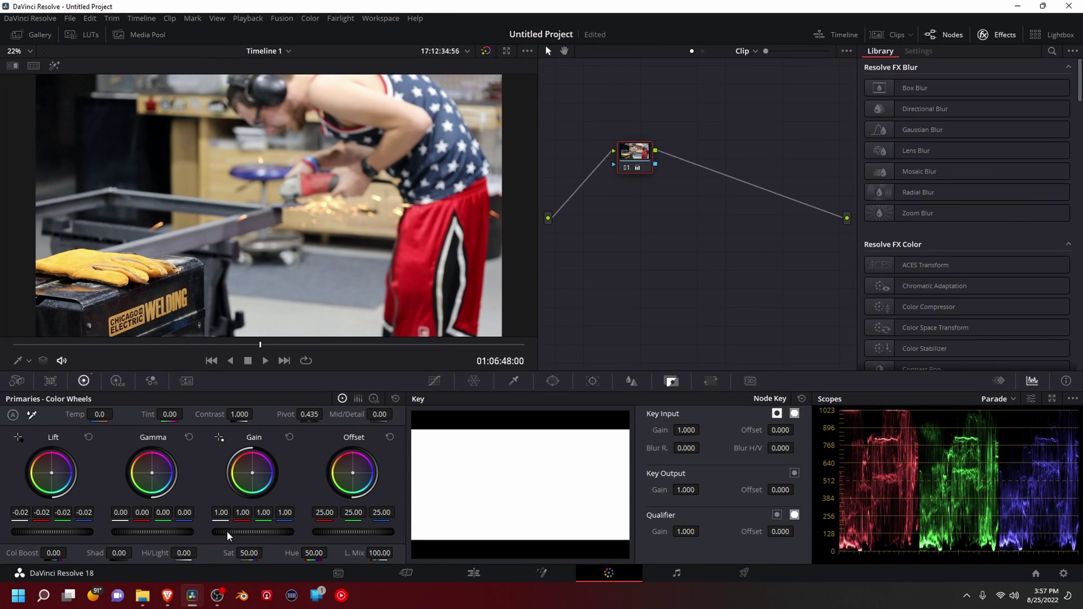
drag(228, 535, 231, 534)
click(477, 577)
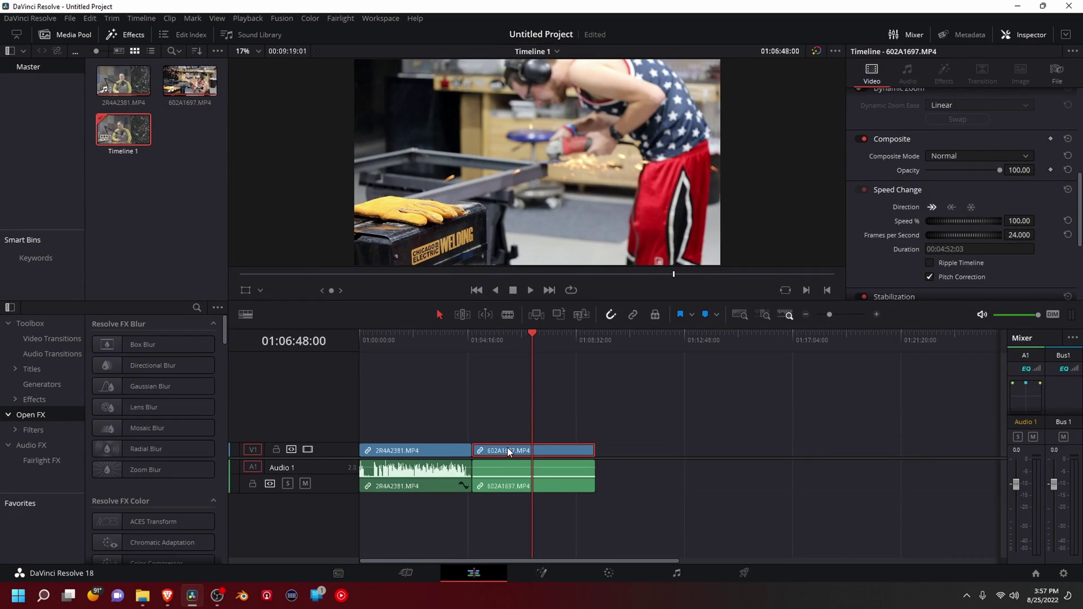
Step: Move 602A1697 to V2 and Auto Align it with 2R4A2381
drag(508, 451, 534, 428)
drag(493, 452, 393, 437)
drag(417, 341, 409, 338)
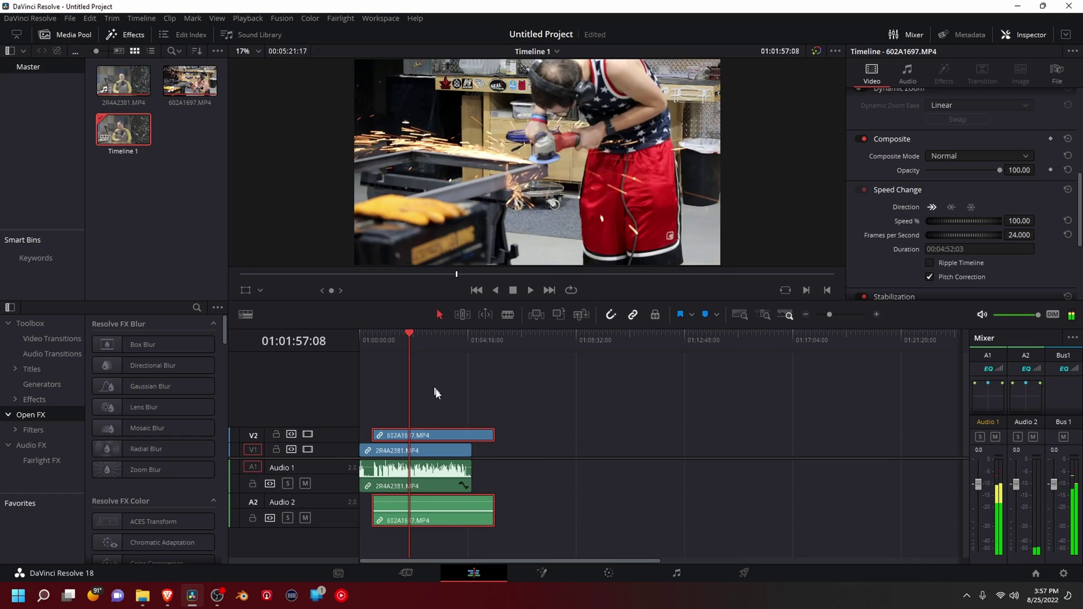
drag(436, 391, 459, 512)
right_click(462, 431)
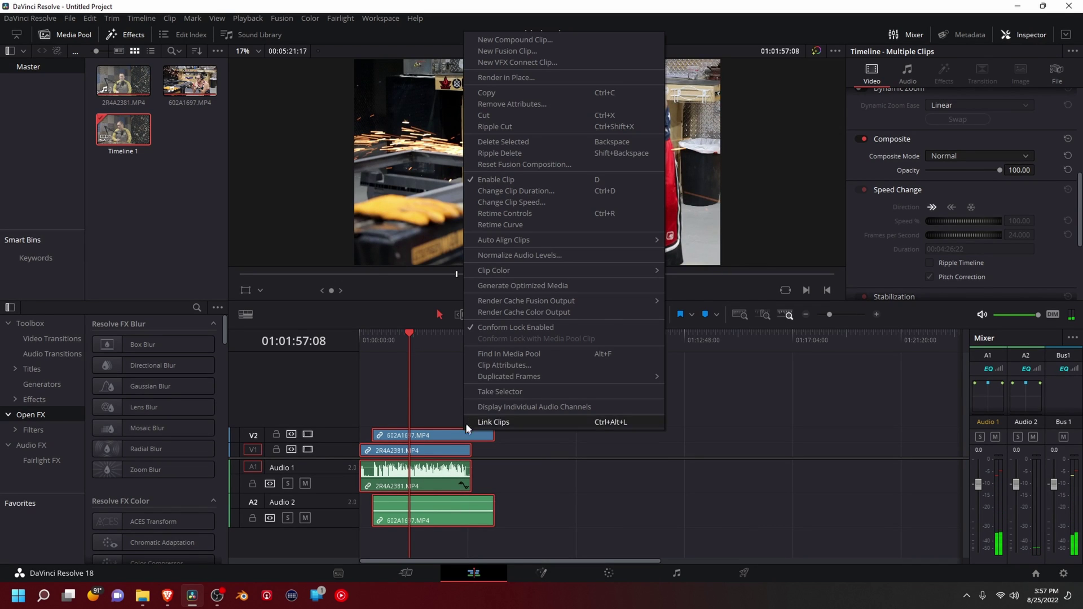
mouse_move(510, 240)
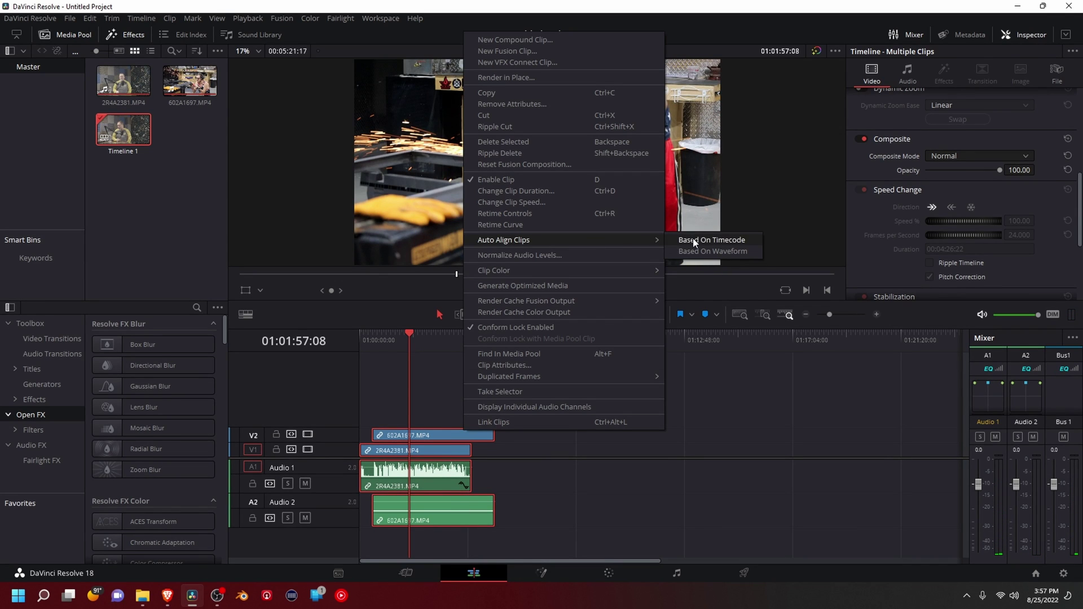
click(746, 253)
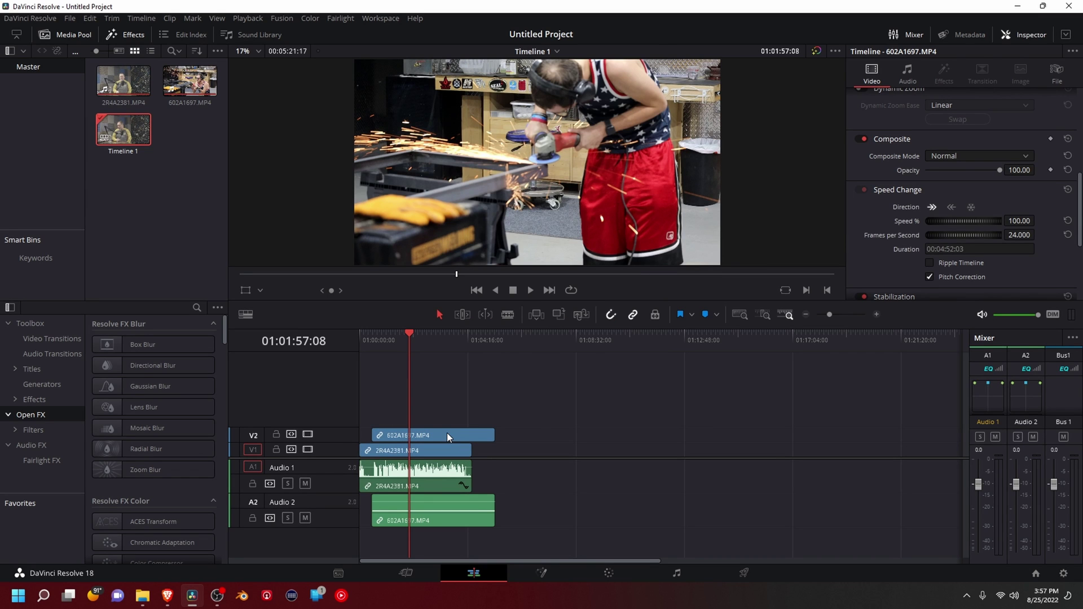
Step: Put 602A1697 back on V1 directly after 2R4A2381
drag(431, 432, 533, 451)
click(515, 416)
drag(427, 336, 418, 376)
Step: Turn the 2R4A2381 timeline clip into Compound Clip 1
drag(438, 414, 421, 490)
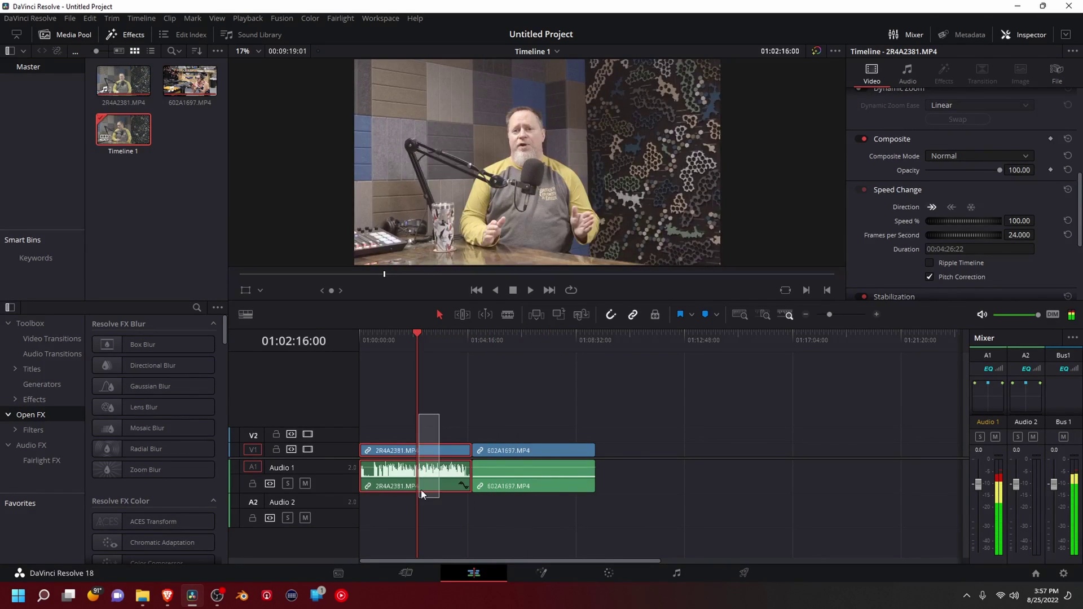
right_click(438, 450)
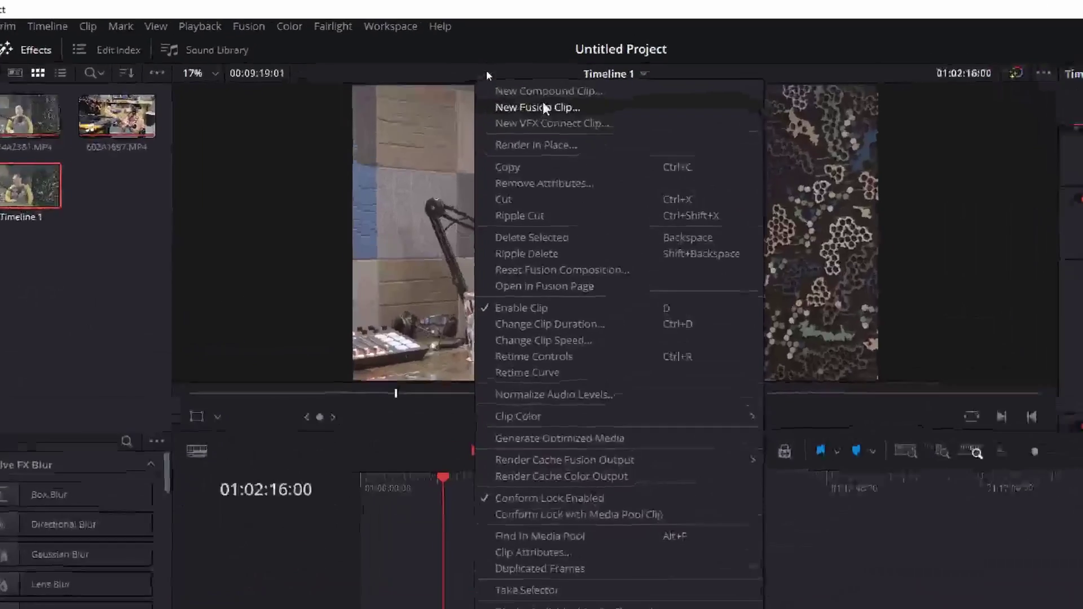
click(547, 91)
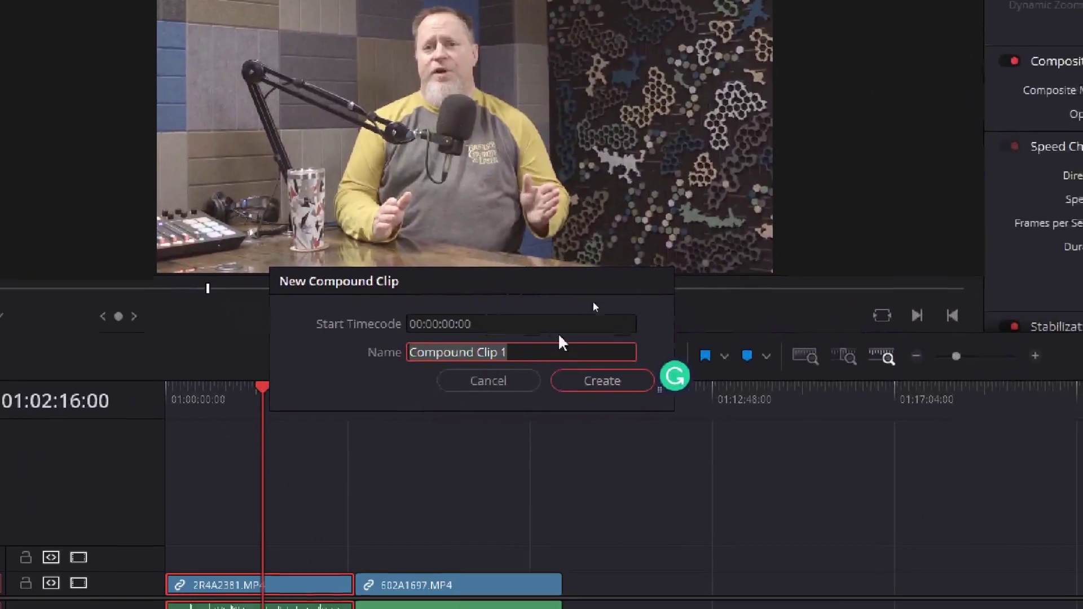
click(598, 380)
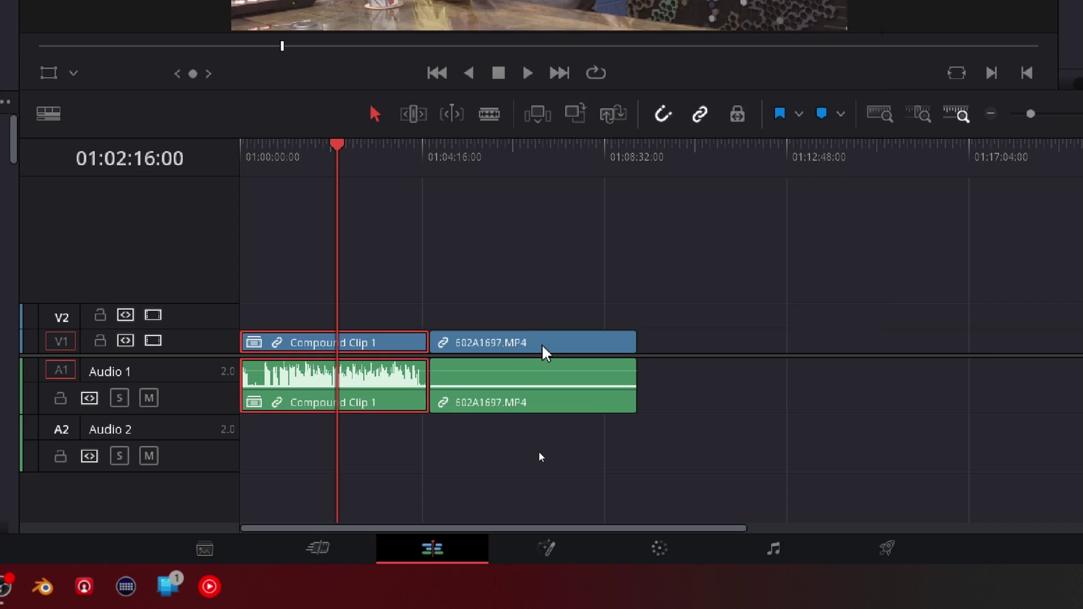
Step: Turn 602A1697.MP4 into Compound Clip 2 and clear the selection
right_click(542, 347)
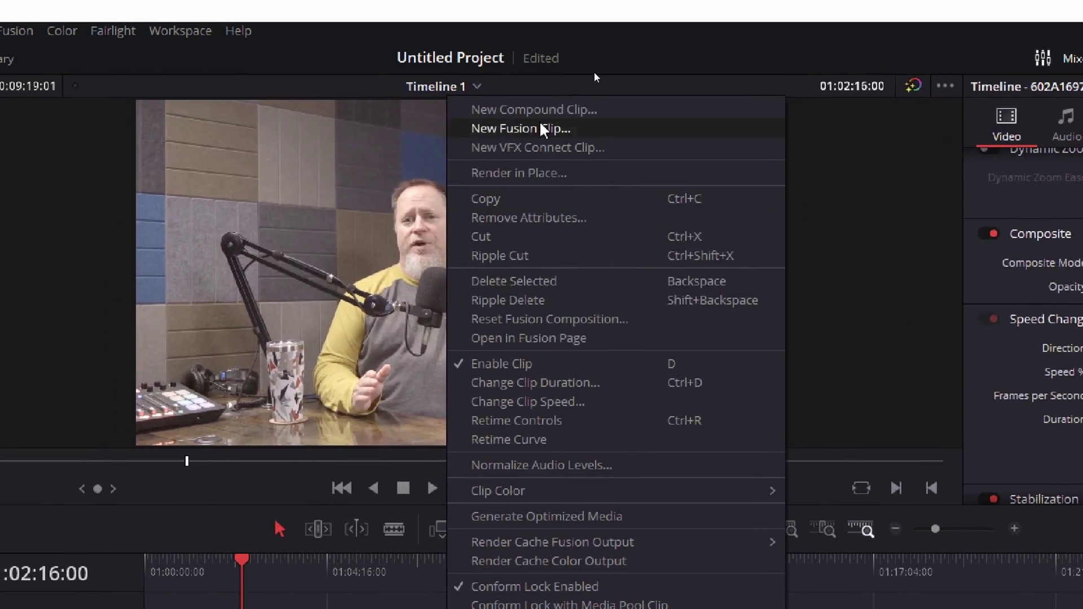
click(594, 67)
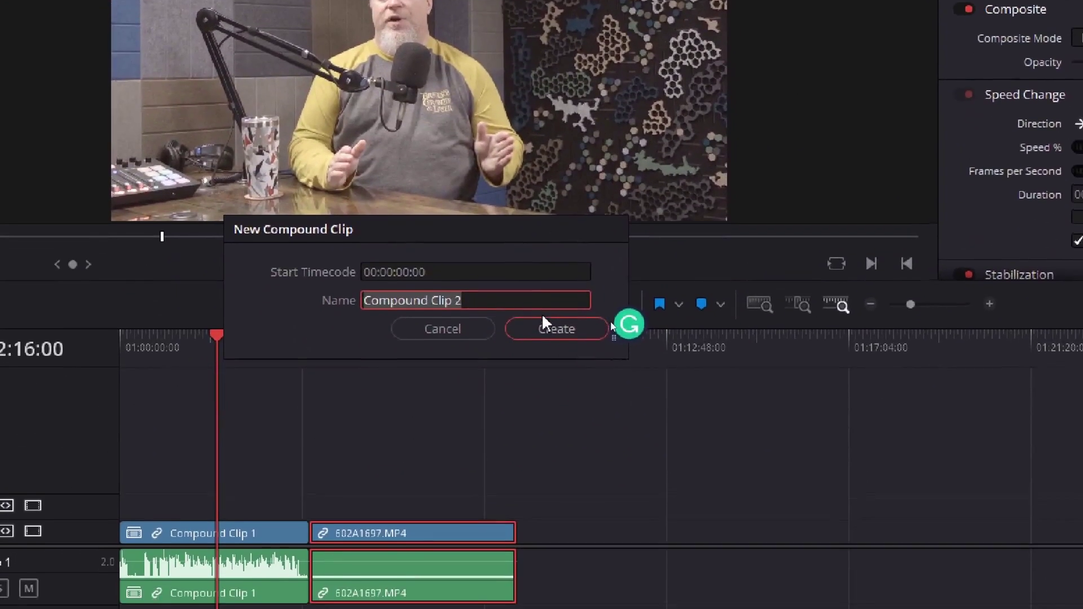
click(589, 535)
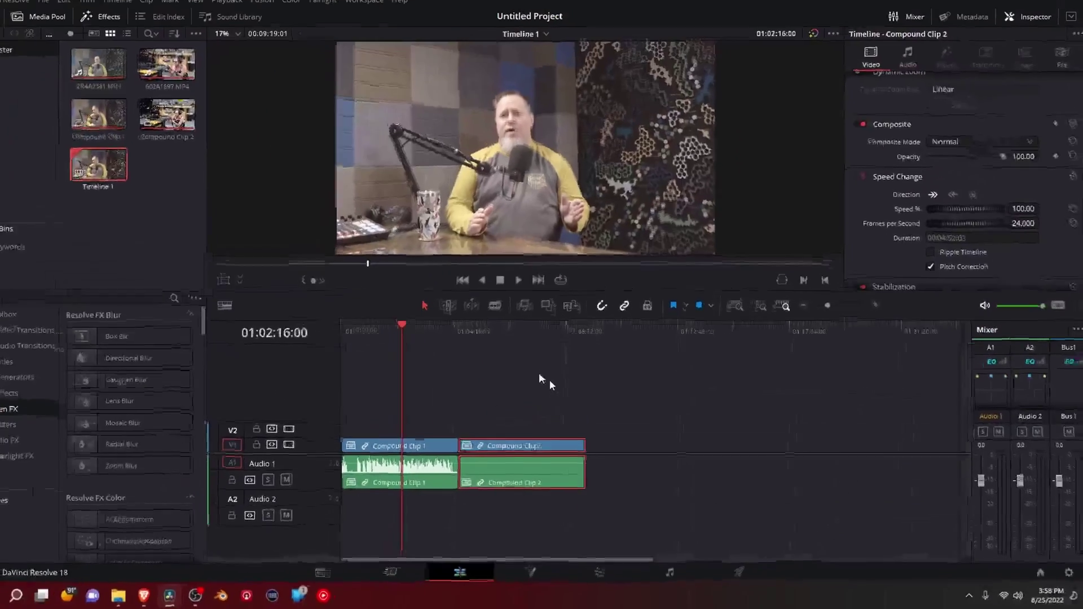
click(495, 383)
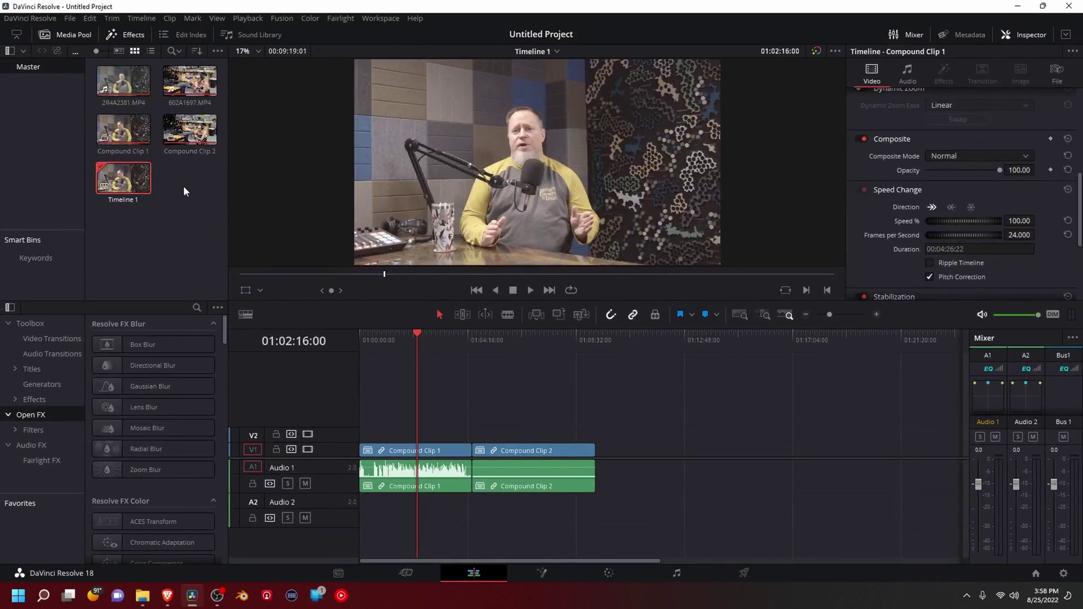
click(181, 179)
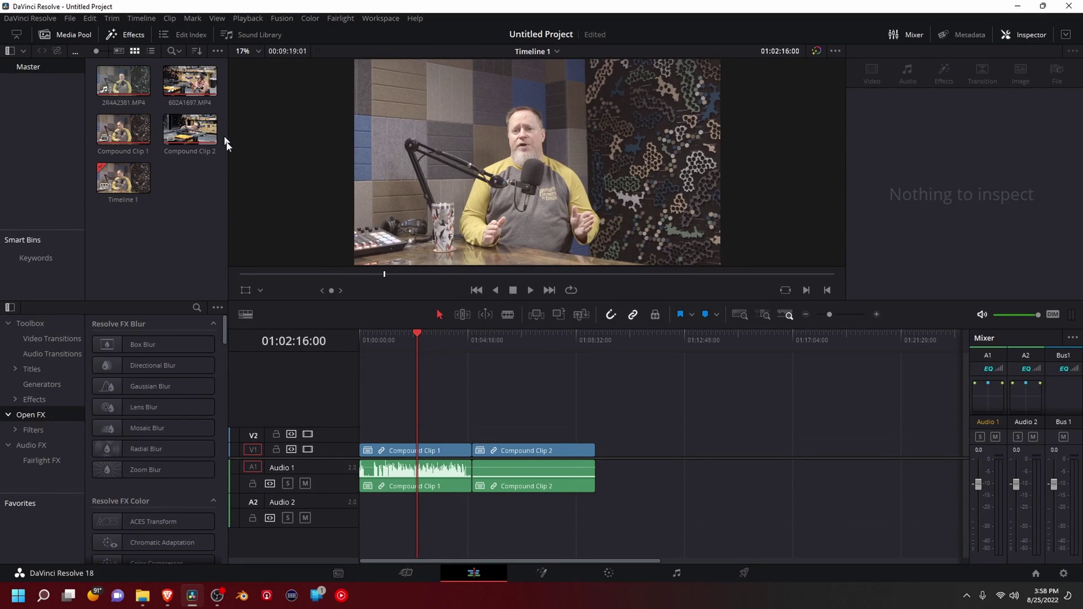
Step: Delete both compound clips from Timeline 1, then select them in the Media Pool
drag(458, 420, 519, 544)
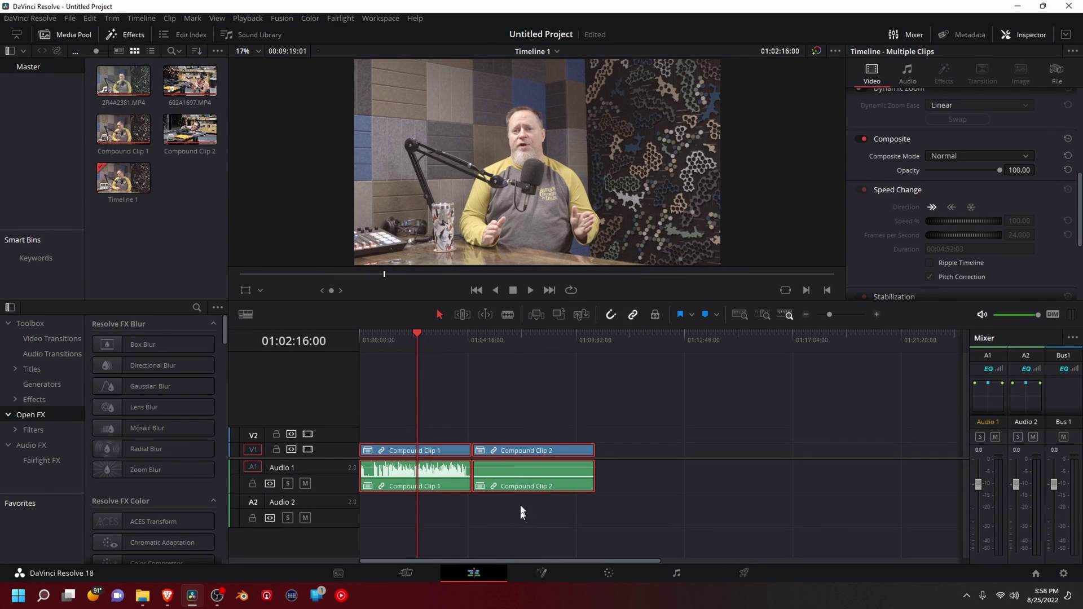
key(Delete)
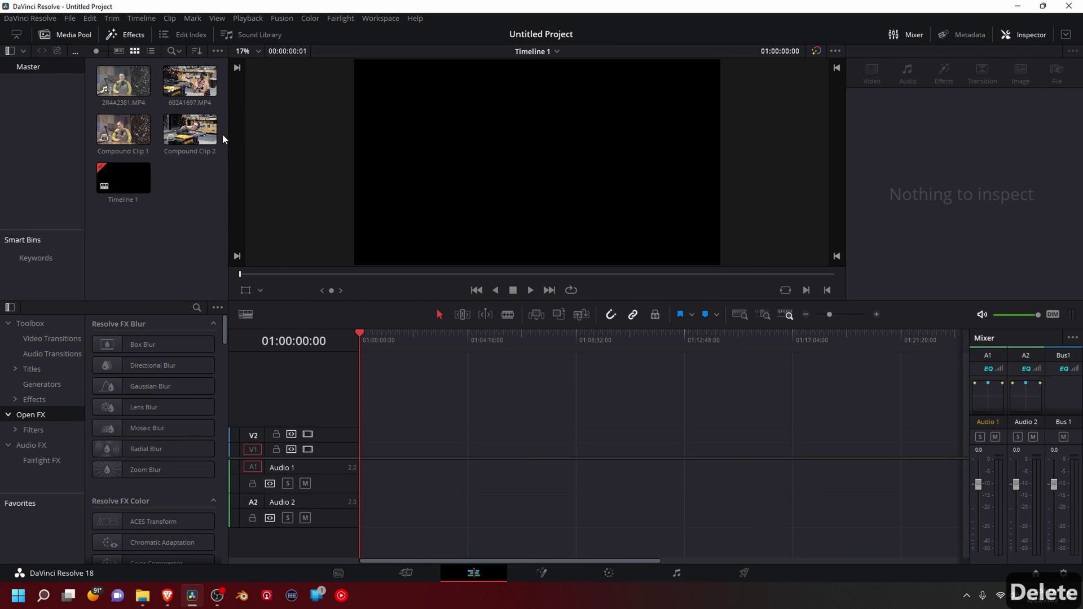
drag(222, 133, 105, 121)
Step: Start a new multicam clip named 'Multicam 1' at 24 fps with angle sync on In
right_click(135, 128)
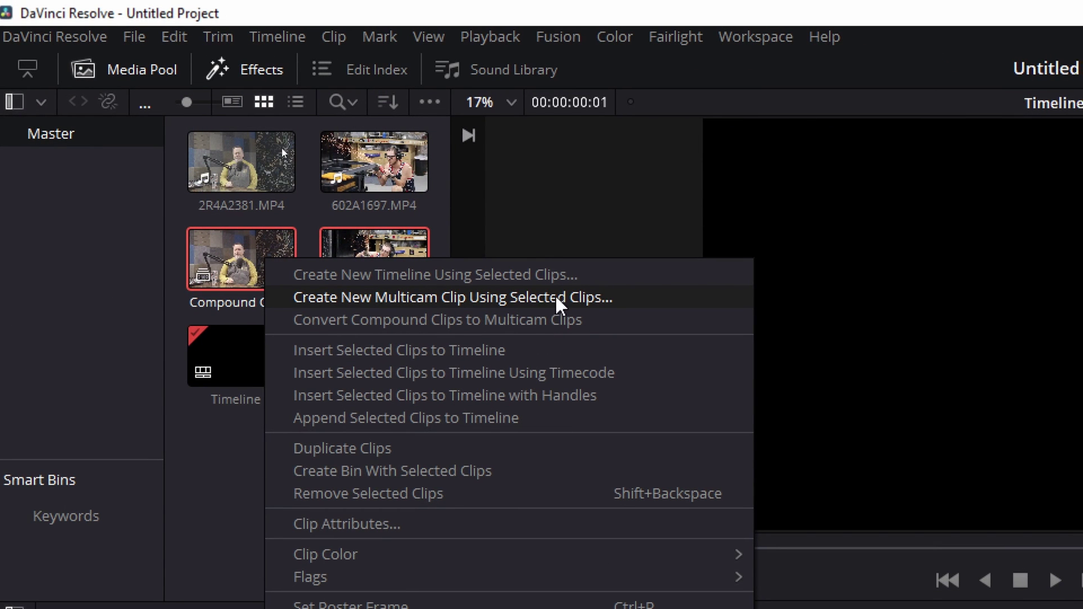
click(502, 297)
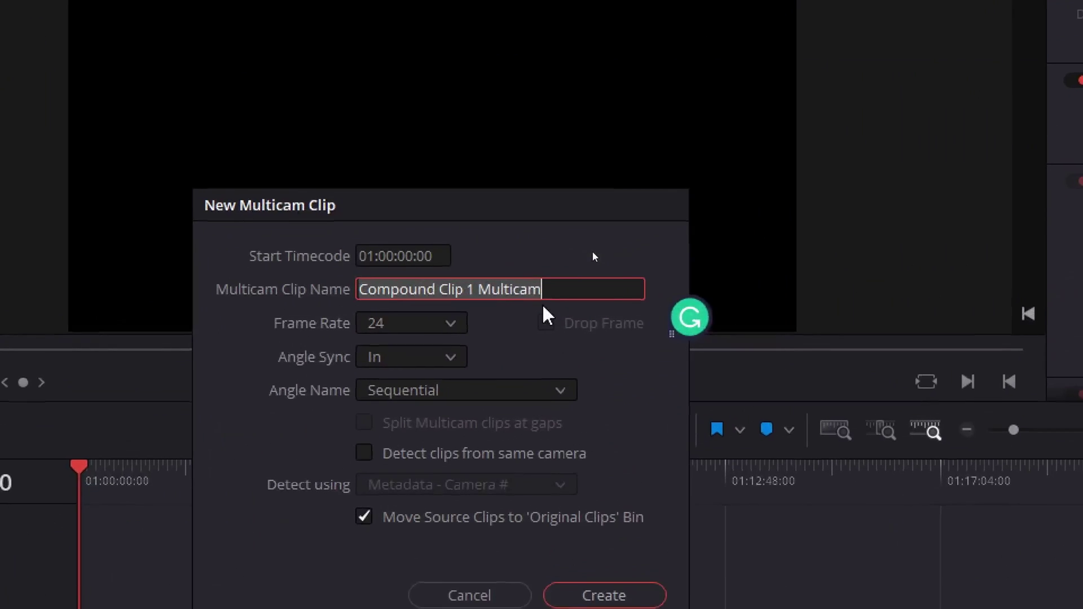
key(BackSpace)
text(Multicam )
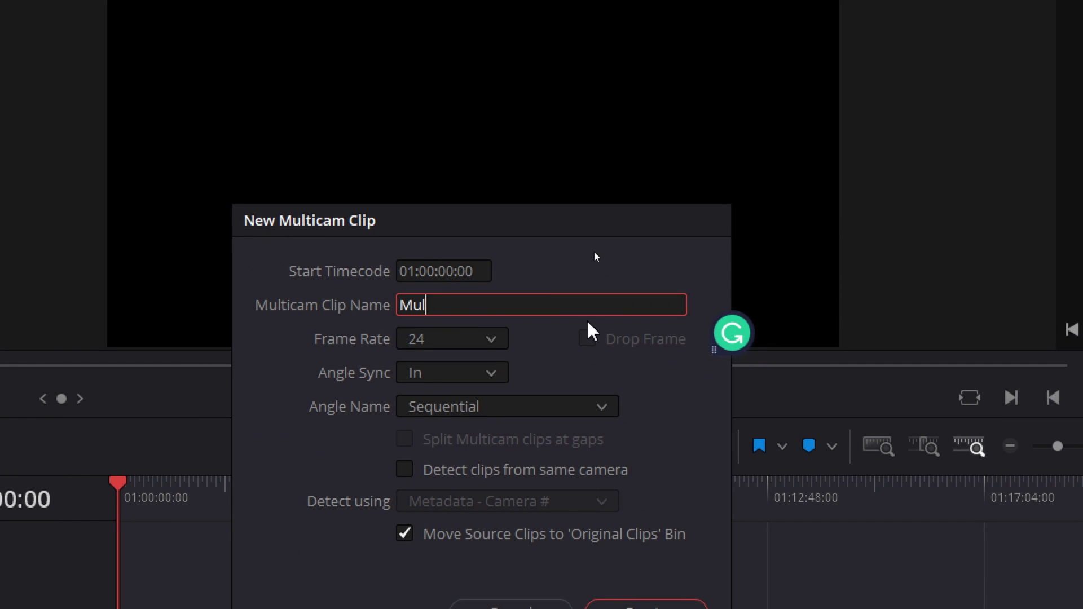
text(1)
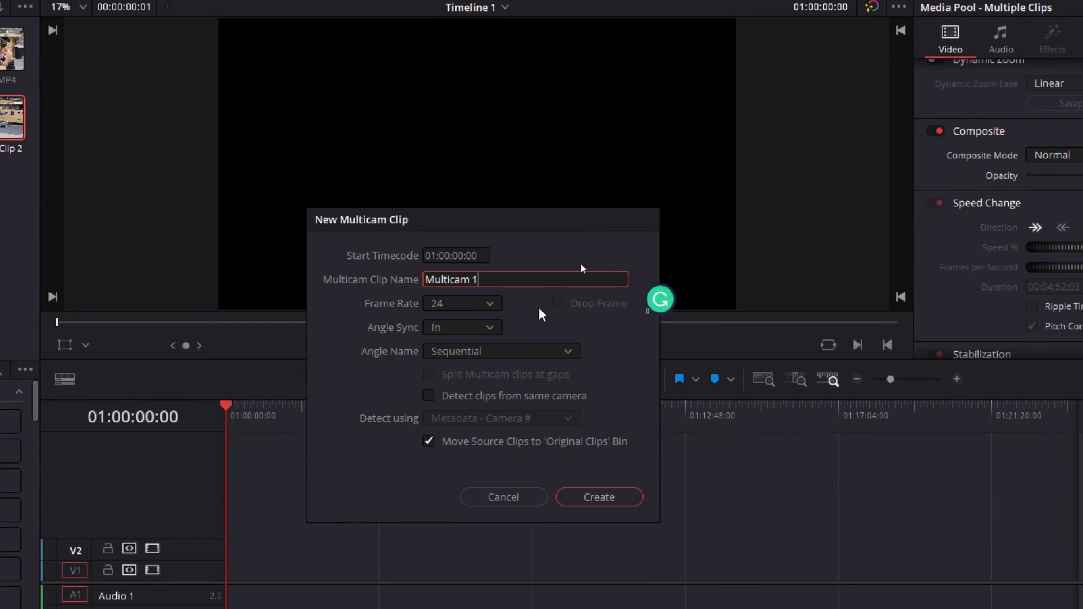
click(548, 309)
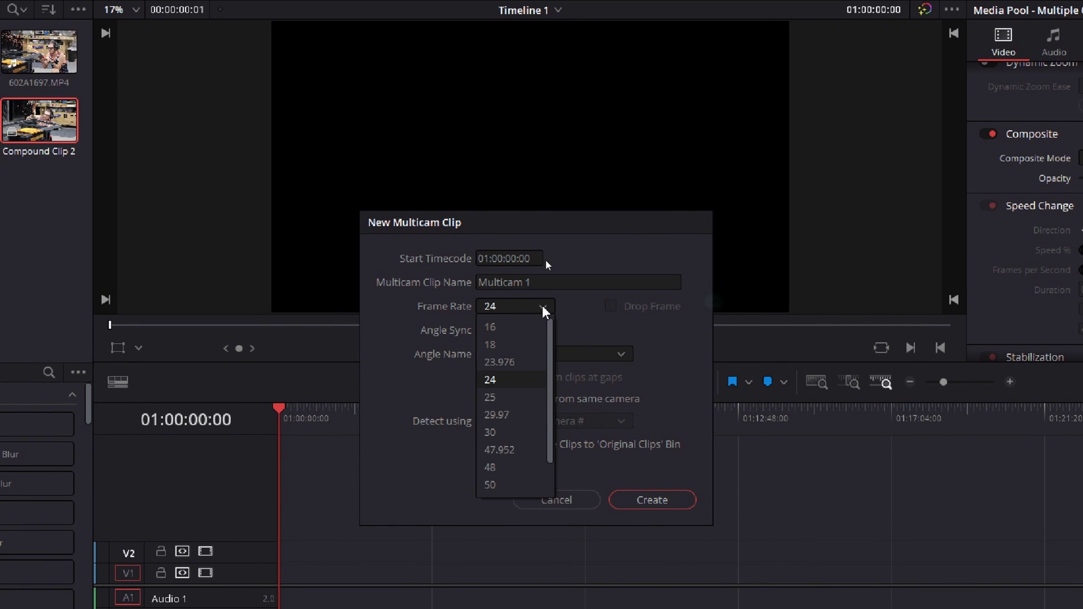
click(544, 311)
click(545, 330)
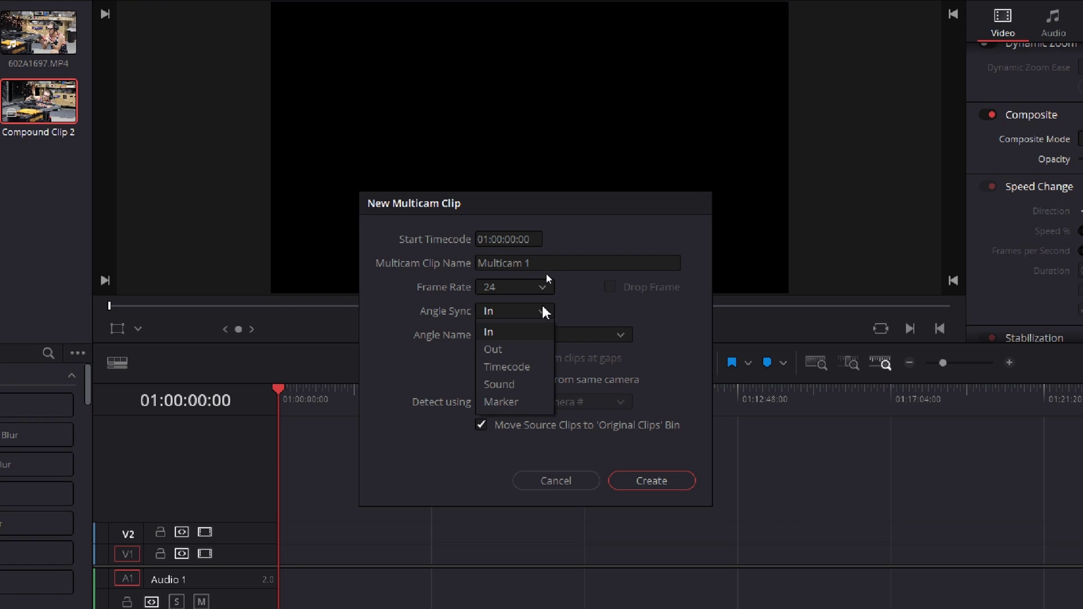
click(544, 330)
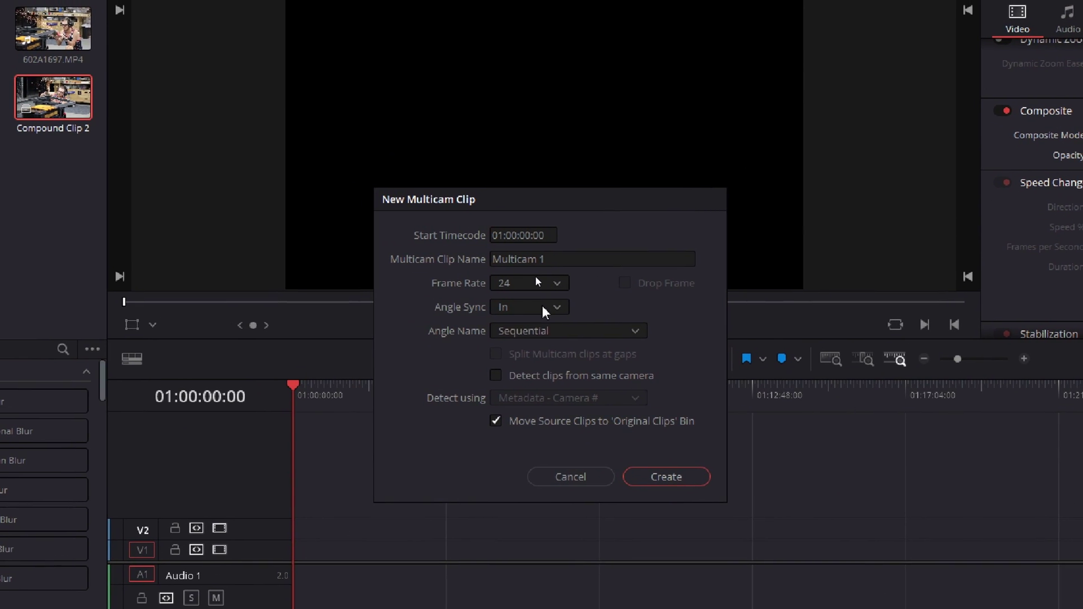
click(403, 272)
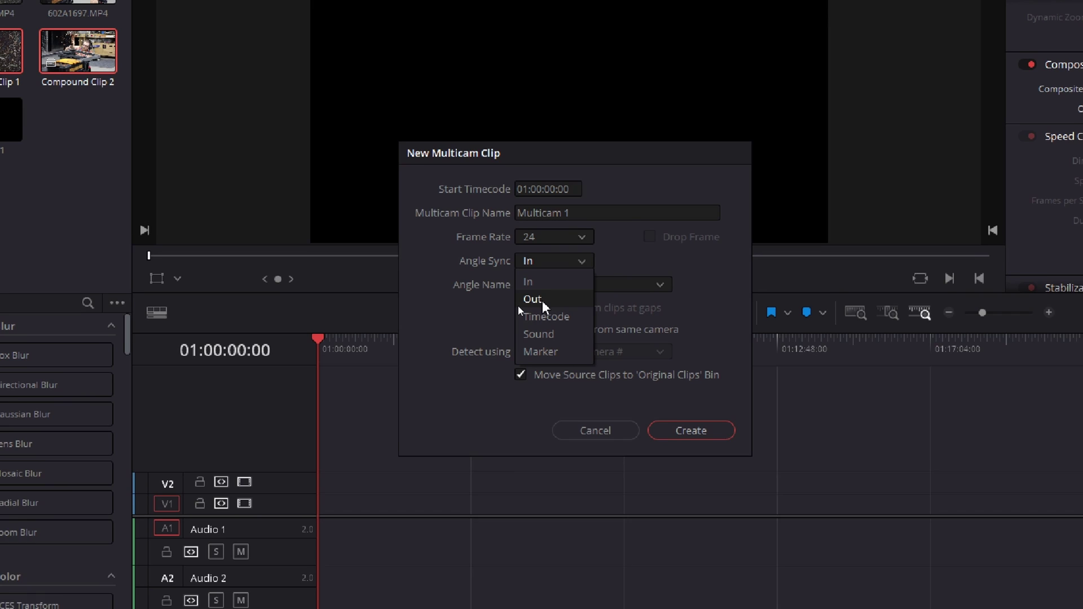
click(542, 306)
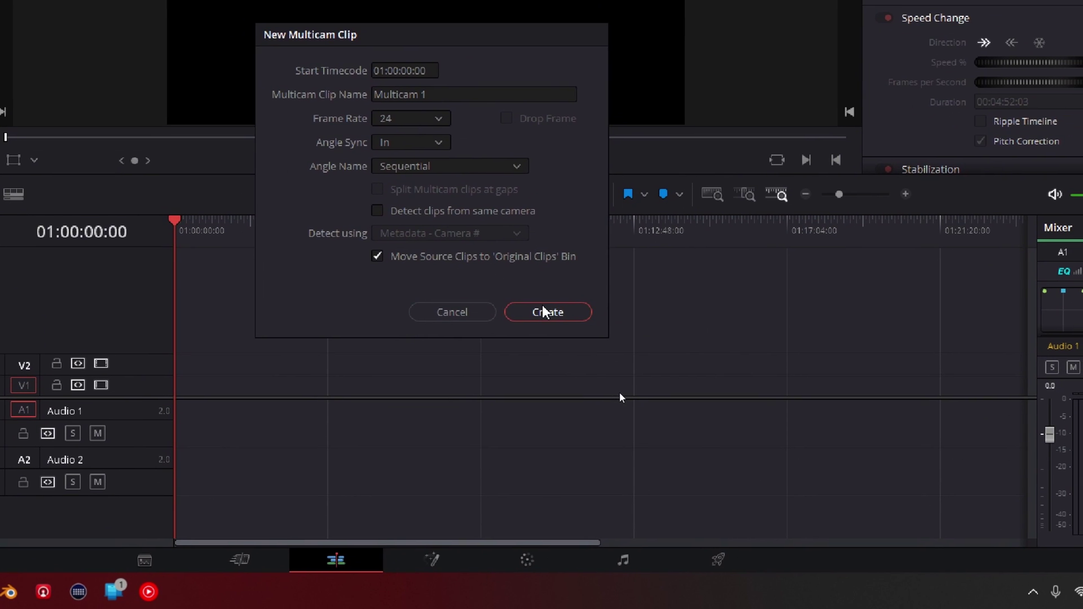
Step: Create Multicam 1, check the Original Clips bin, and drop it on V1 at the timeline start
click(643, 409)
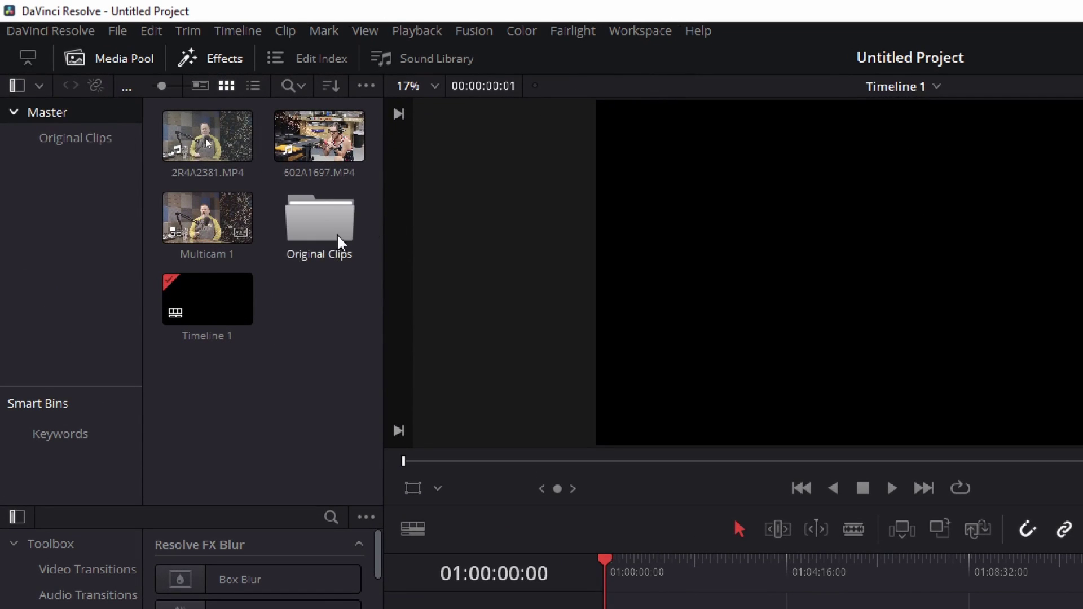
double_click(341, 223)
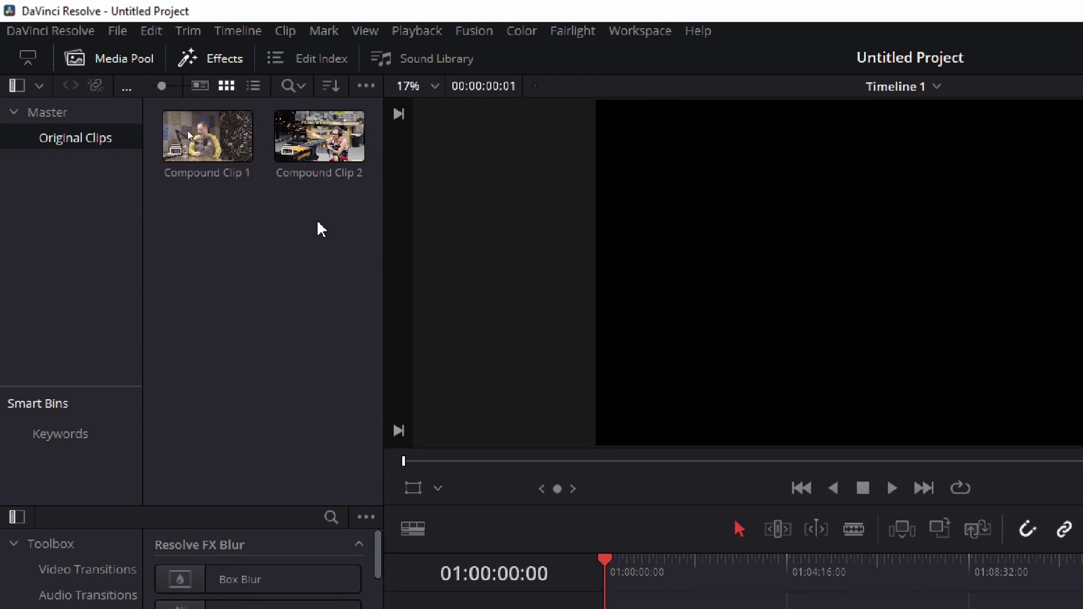
click(57, 112)
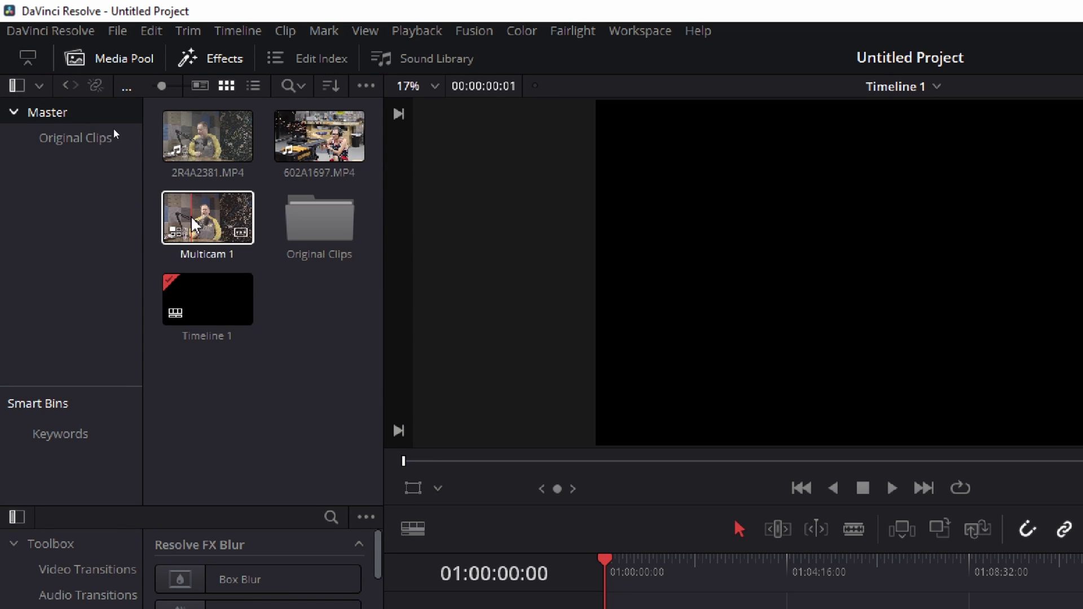
drag(195, 224, 633, 608)
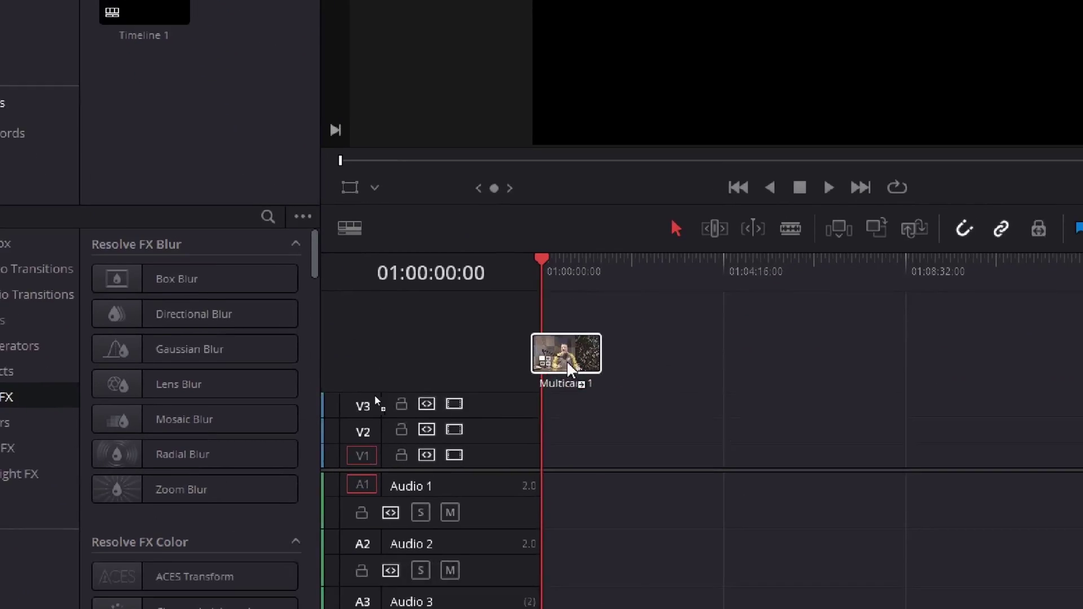
drag(568, 366, 567, 366)
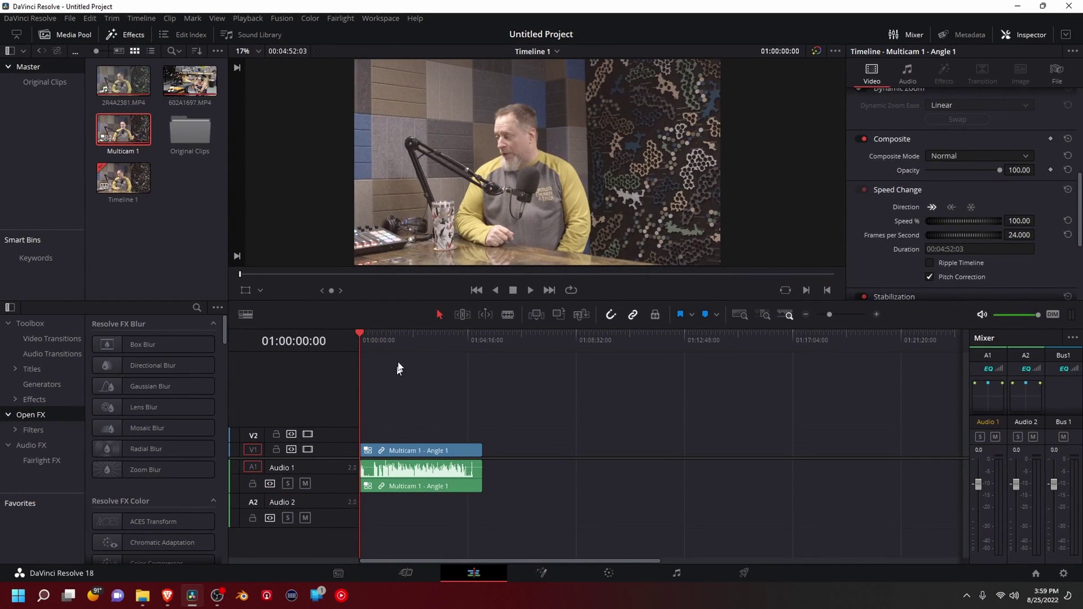
mouse_move(401, 340)
mouse_down()
mouse_move(418, 337)
mouse_move(396, 345)
mouse_up()
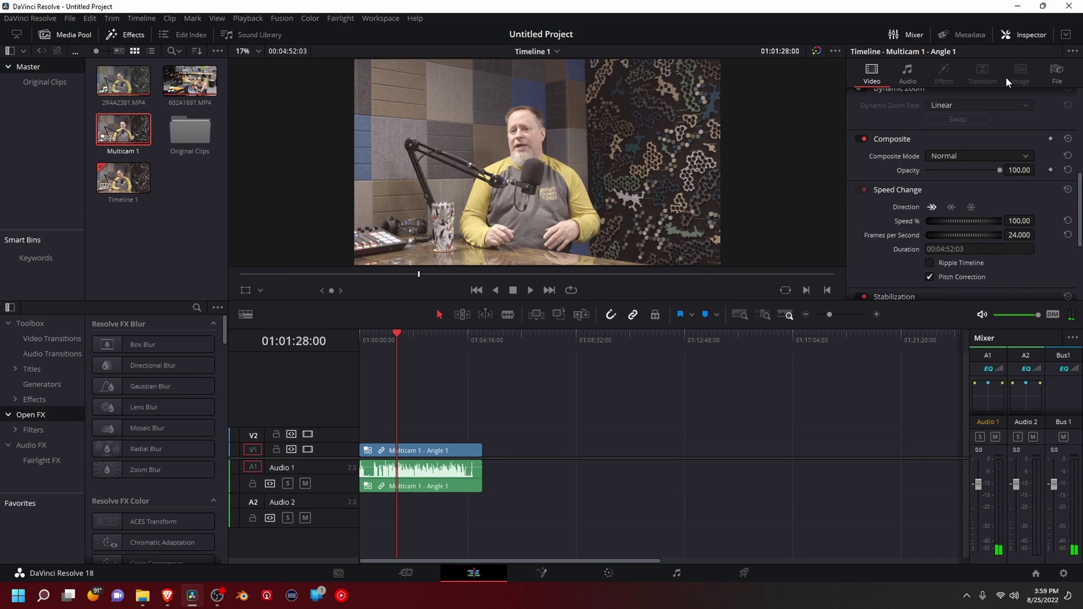
Step: Hide the Inspector, use the dual viewer layout, and set the source viewer to Multicam mode
click(1029, 36)
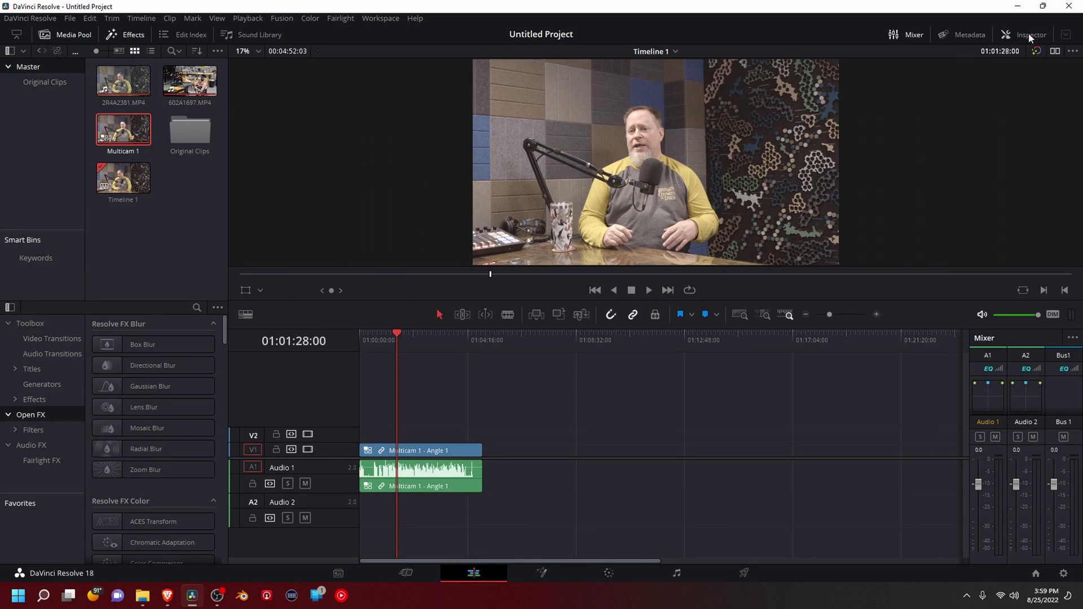
click(1055, 51)
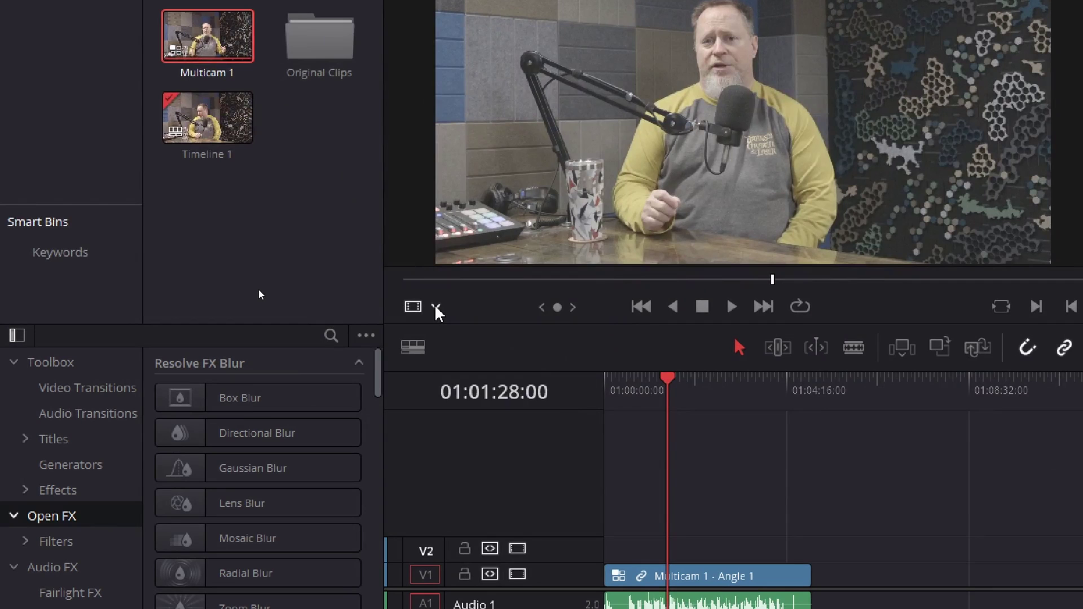
click(436, 307)
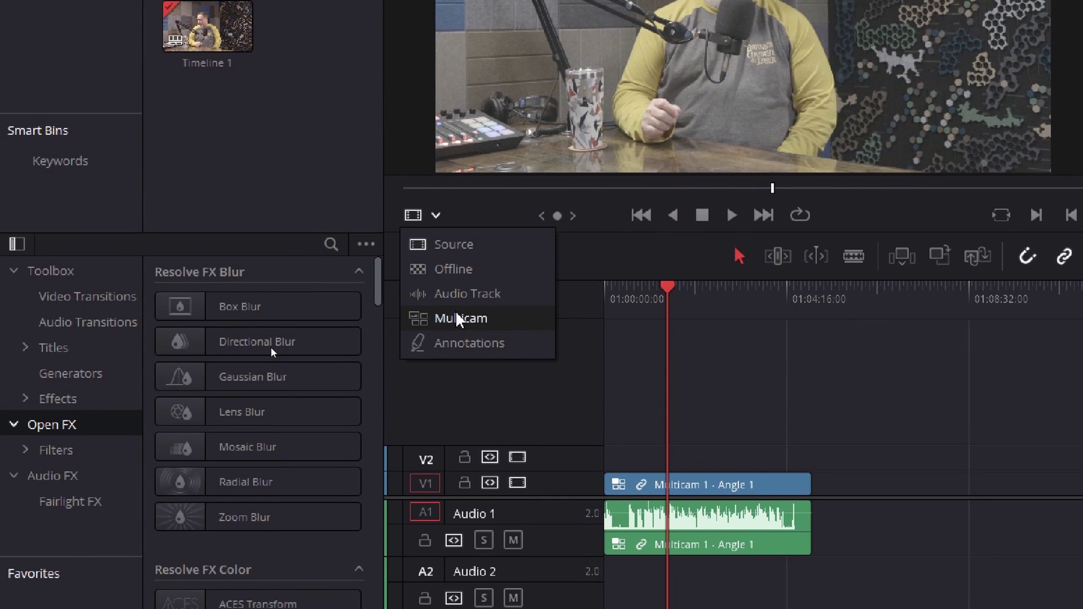
click(460, 318)
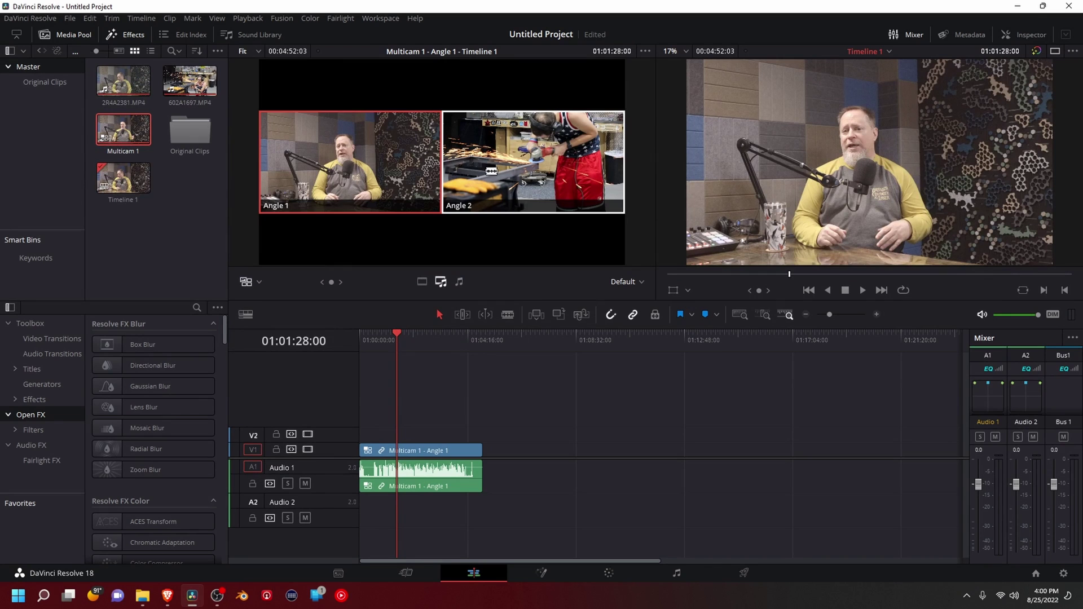
Step: Scrub through the multicam clip from the timeline start to preview the footage
click(389, 344)
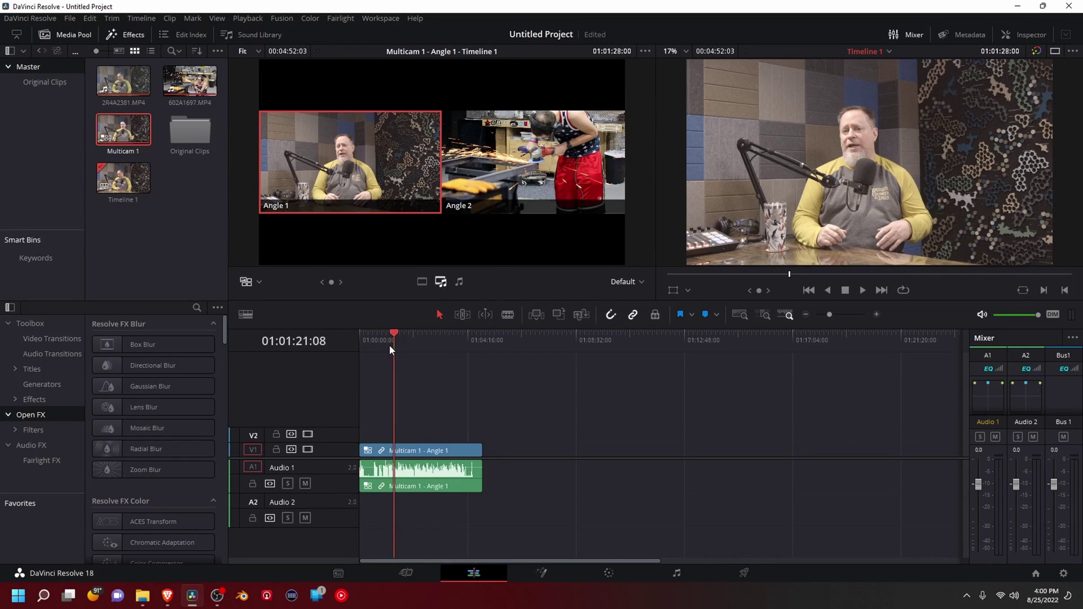
click(384, 343)
drag(385, 344, 418, 350)
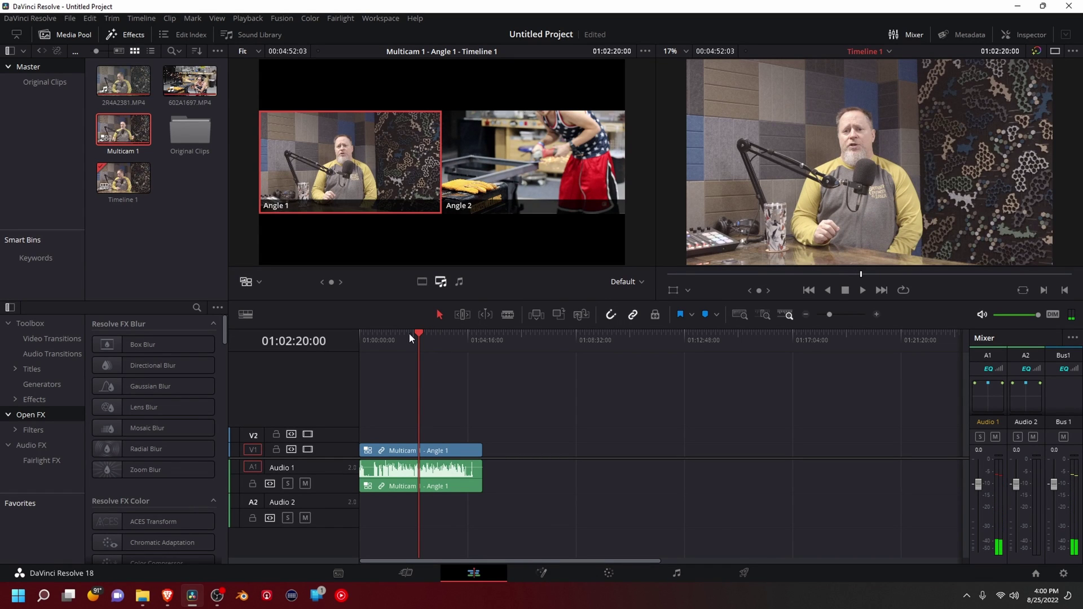
drag(418, 336, 376, 346)
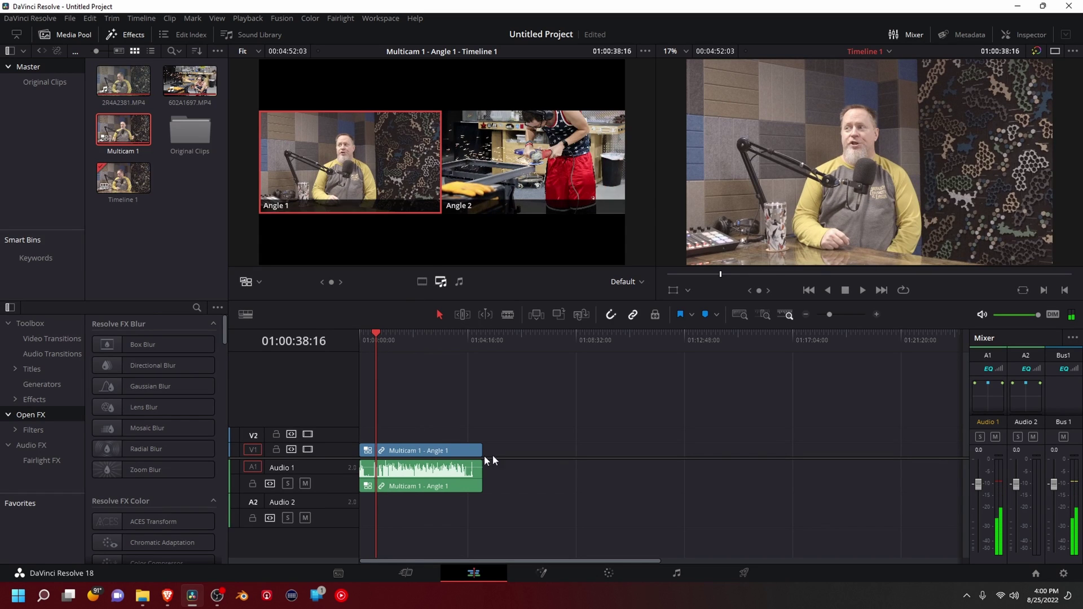
Step: Cut to Angle 2 at 01:00:35:09 and back to Angle 1 at 01:01:12:11
click(877, 313)
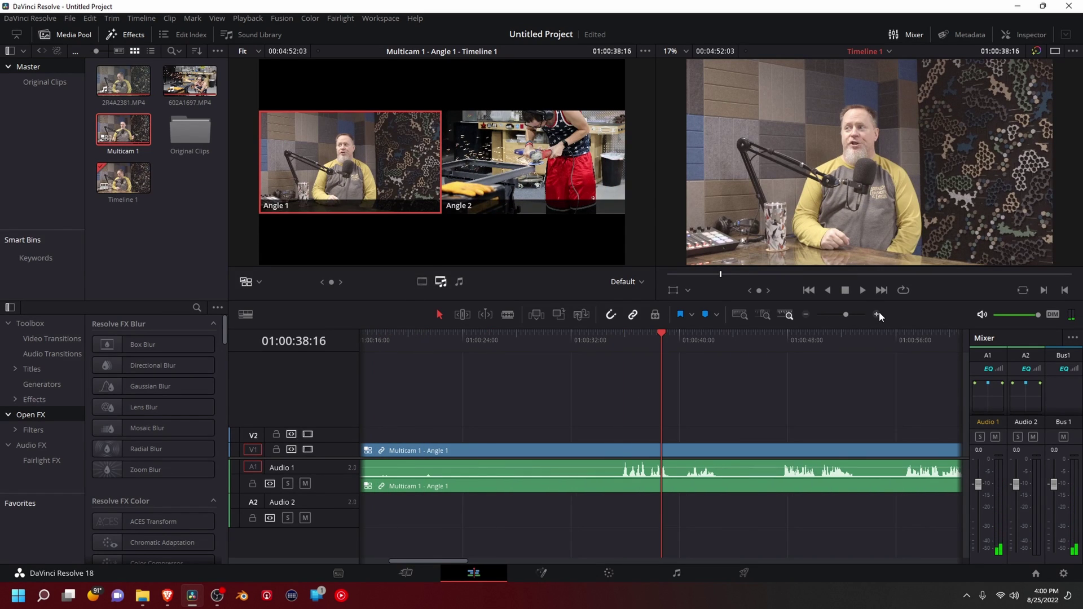
drag(612, 350, 617, 351)
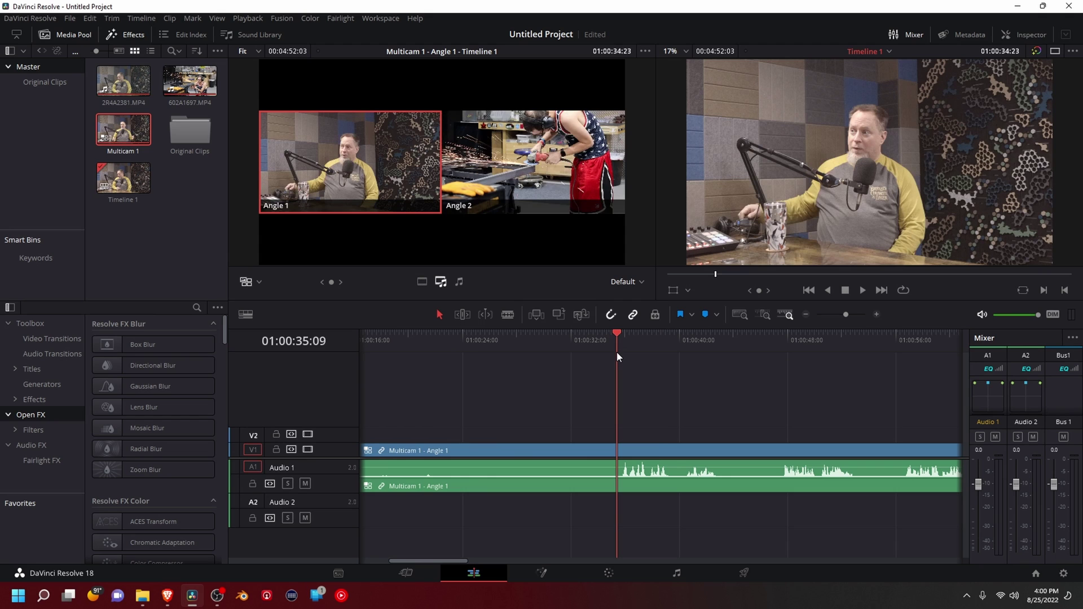
click(658, 451)
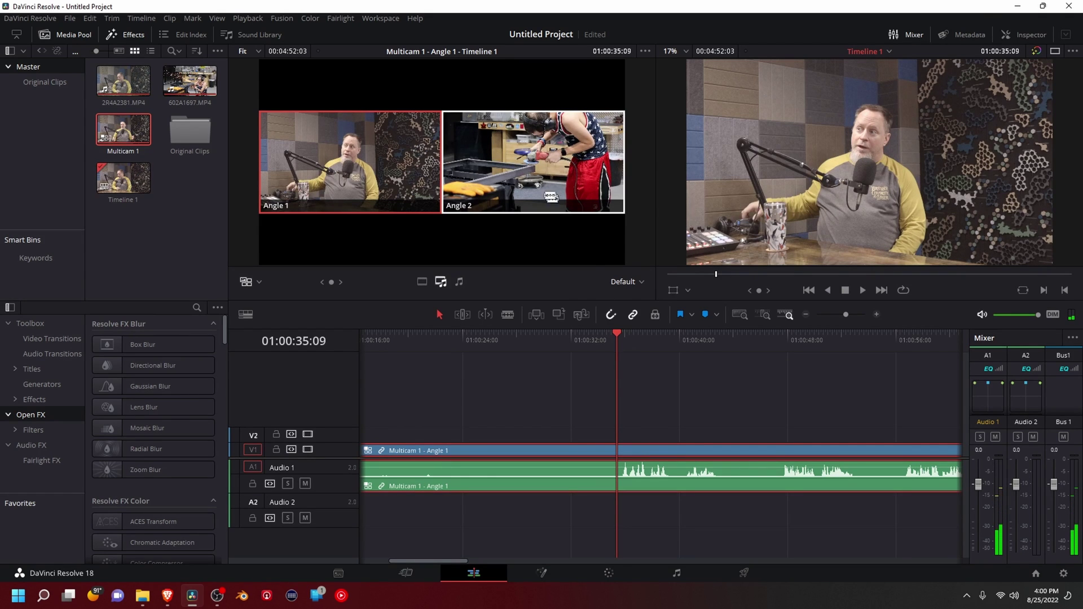
key(2)
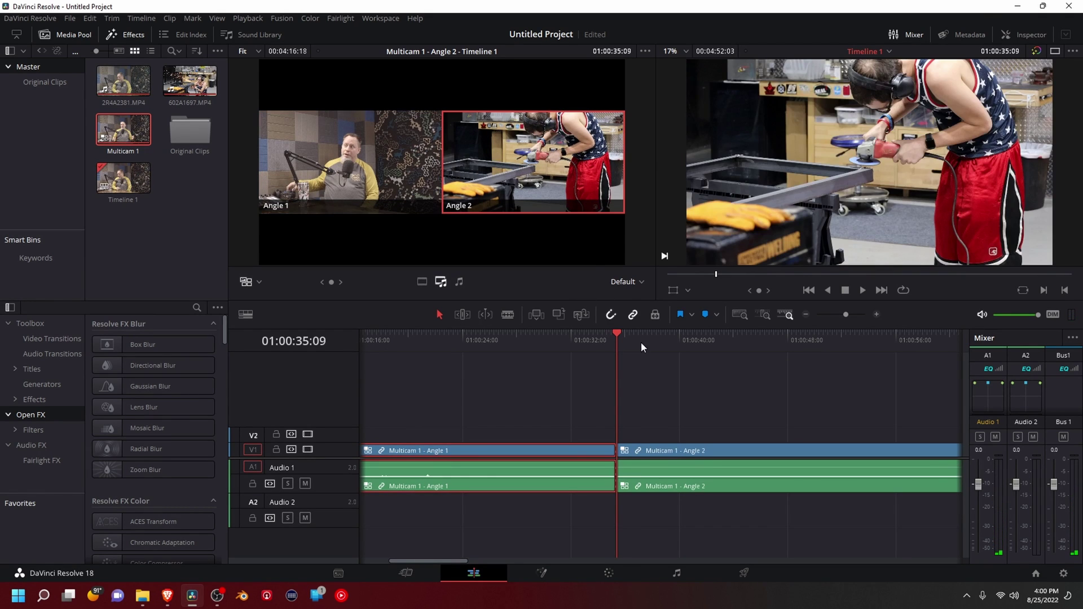
drag(640, 342, 773, 339)
key(1)
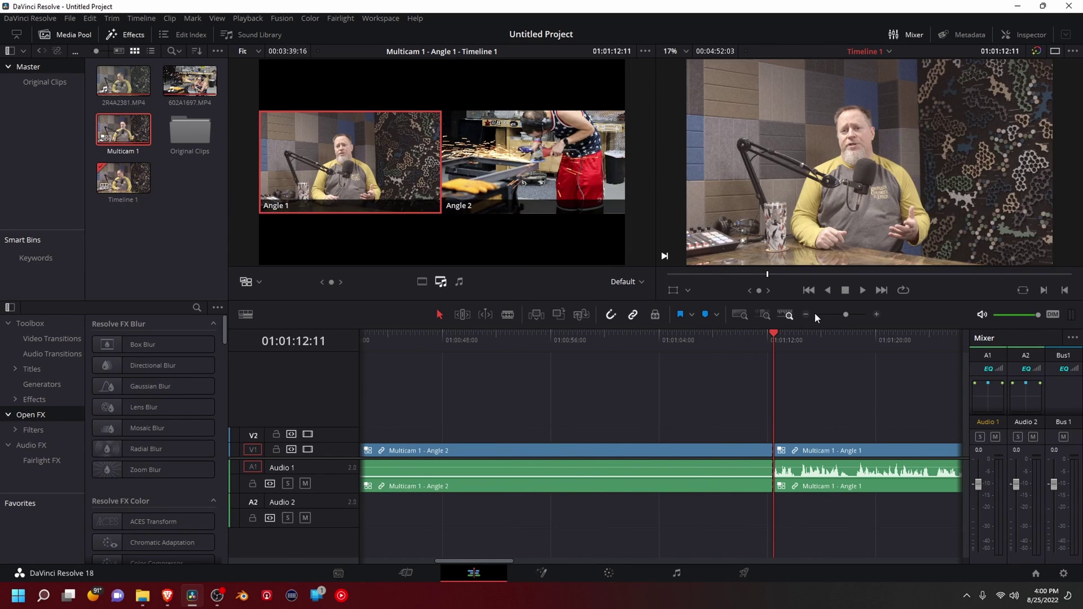
click(805, 314)
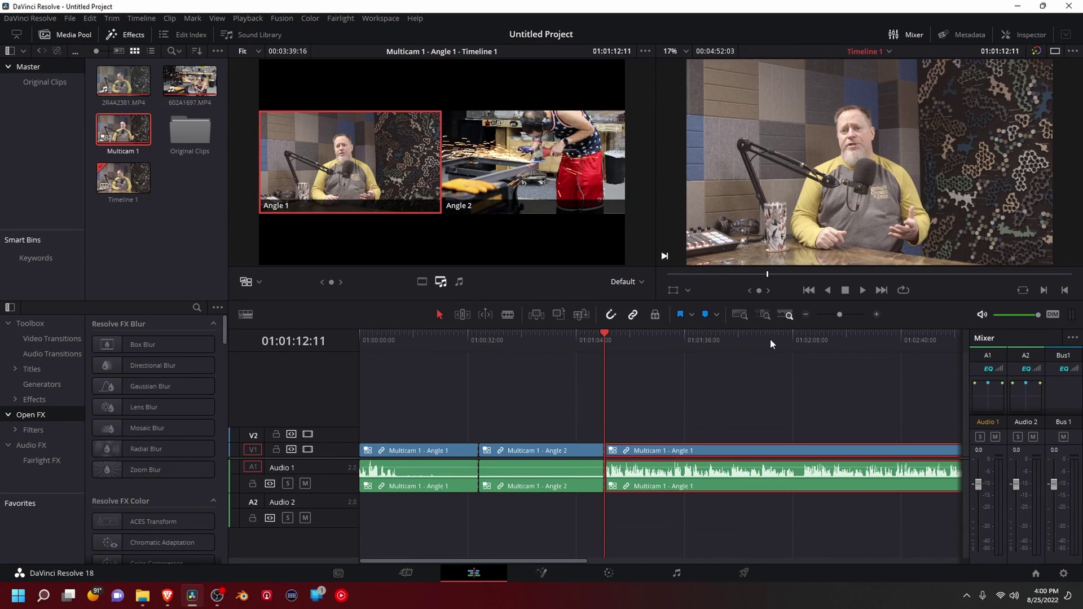
Step: Scrub the playhead through the cuts, then try the video-only, video+audio and audio-only switch modes
drag(592, 347, 644, 388)
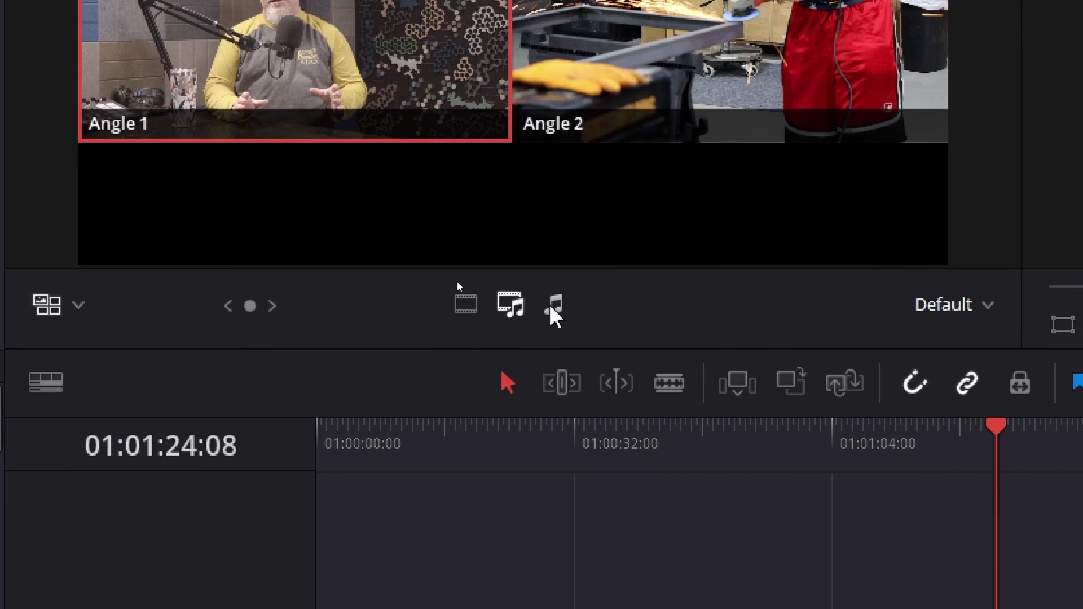
click(471, 305)
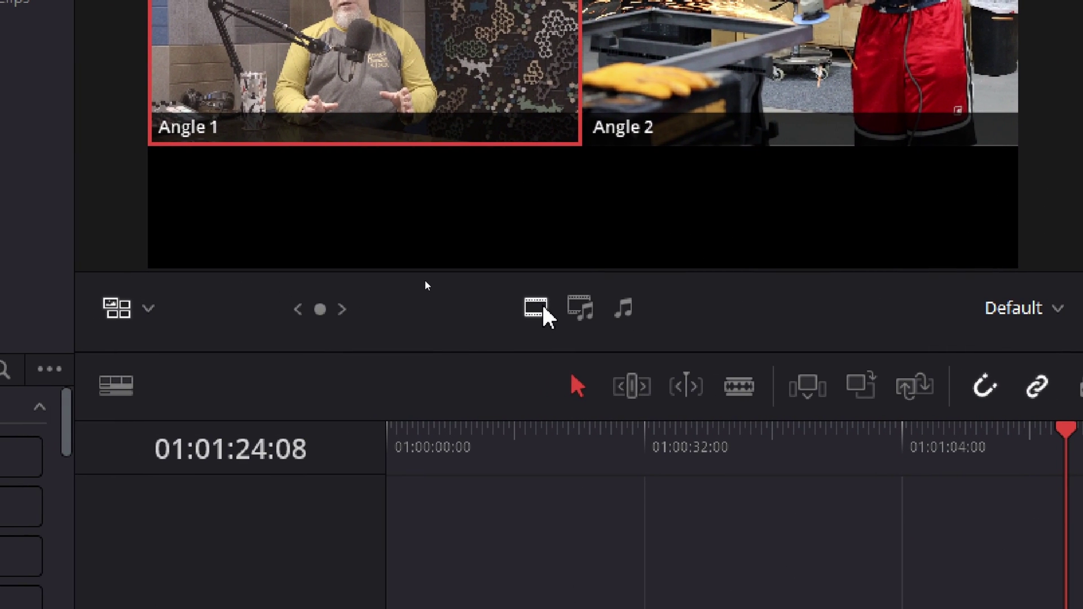
click(580, 310)
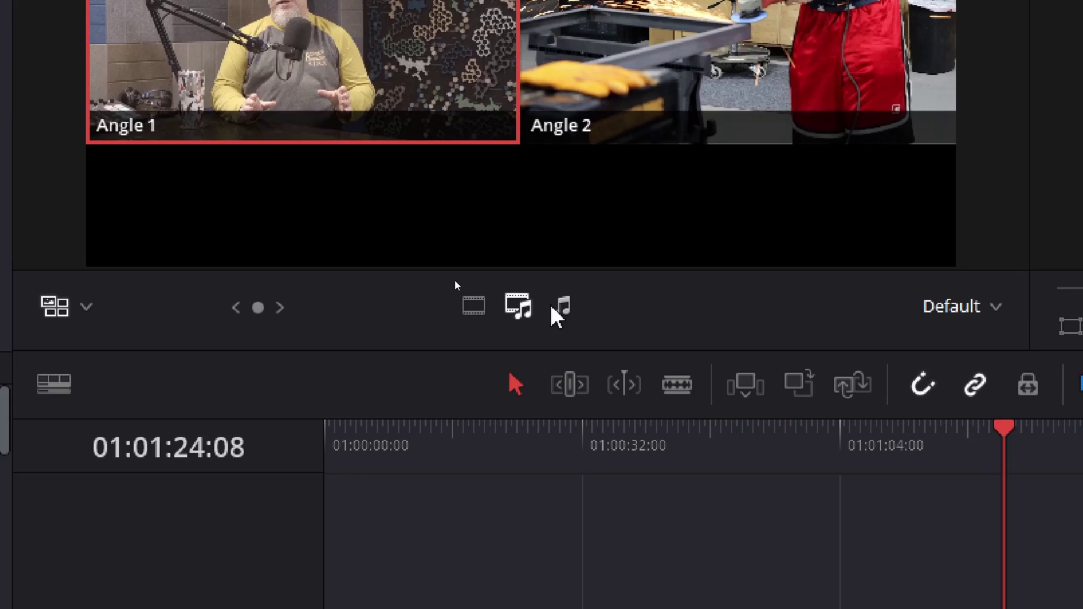
click(561, 309)
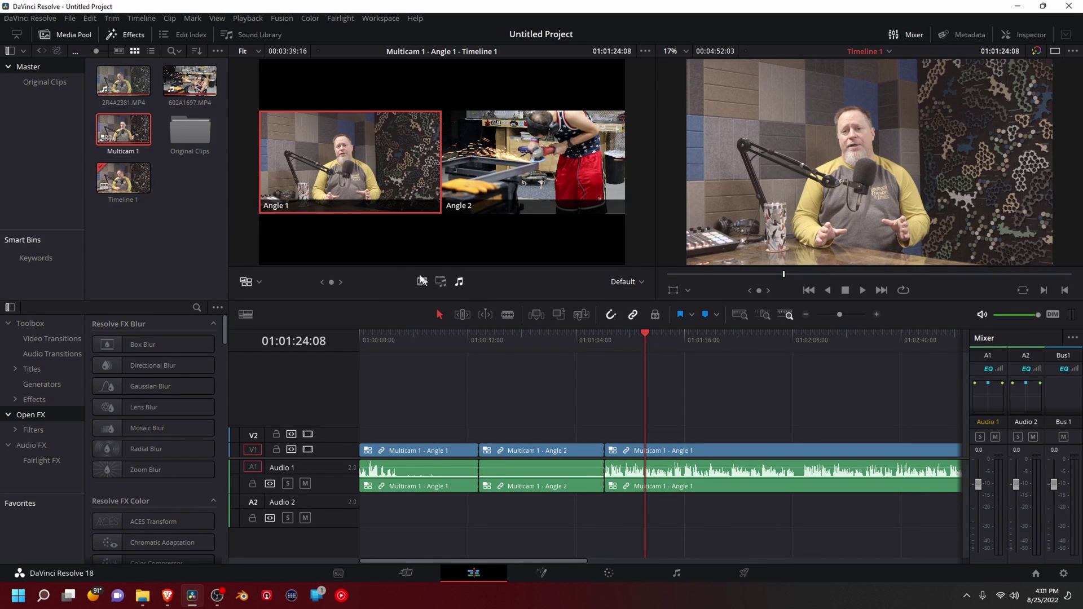
Step: Restore the single viewer with the Inspector, then switch the third multicam clip's video to Angle 2
click(1055, 51)
click(1023, 35)
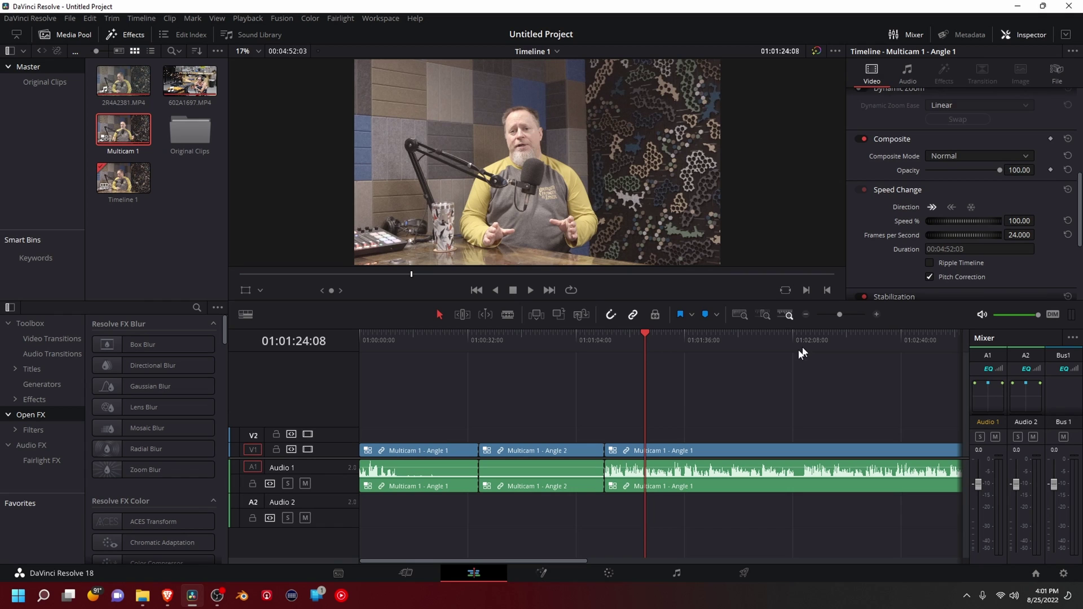
click(689, 450)
right_click(689, 450)
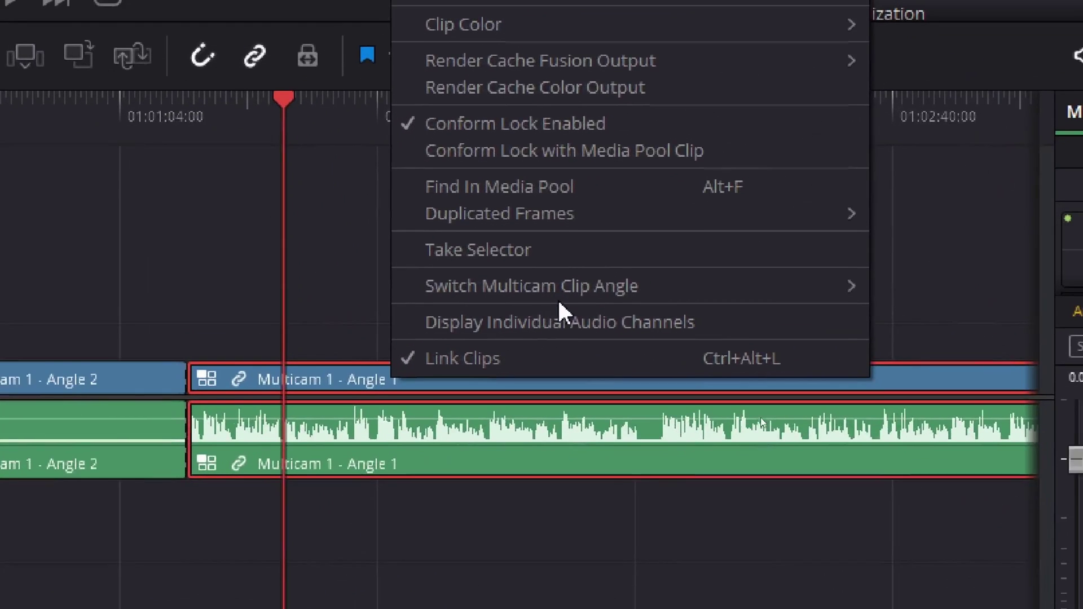
mouse_move(770, 415)
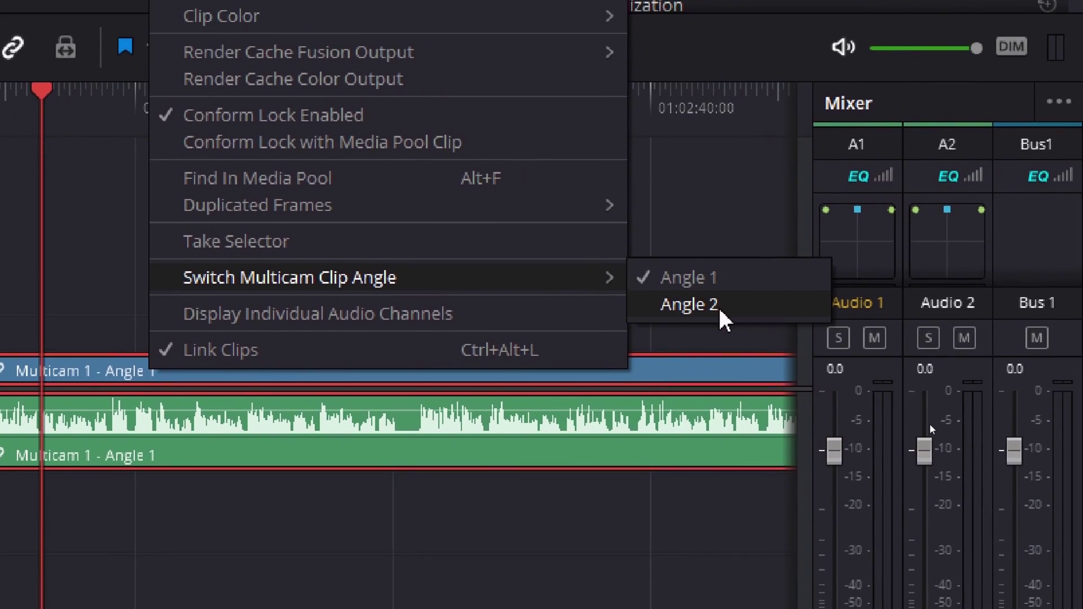
click(893, 325)
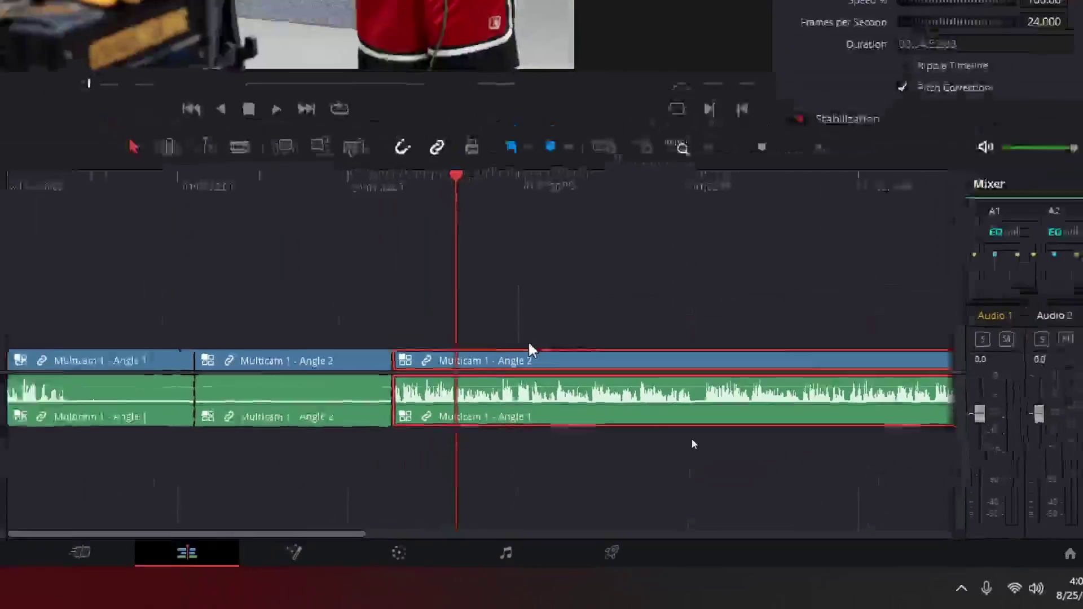